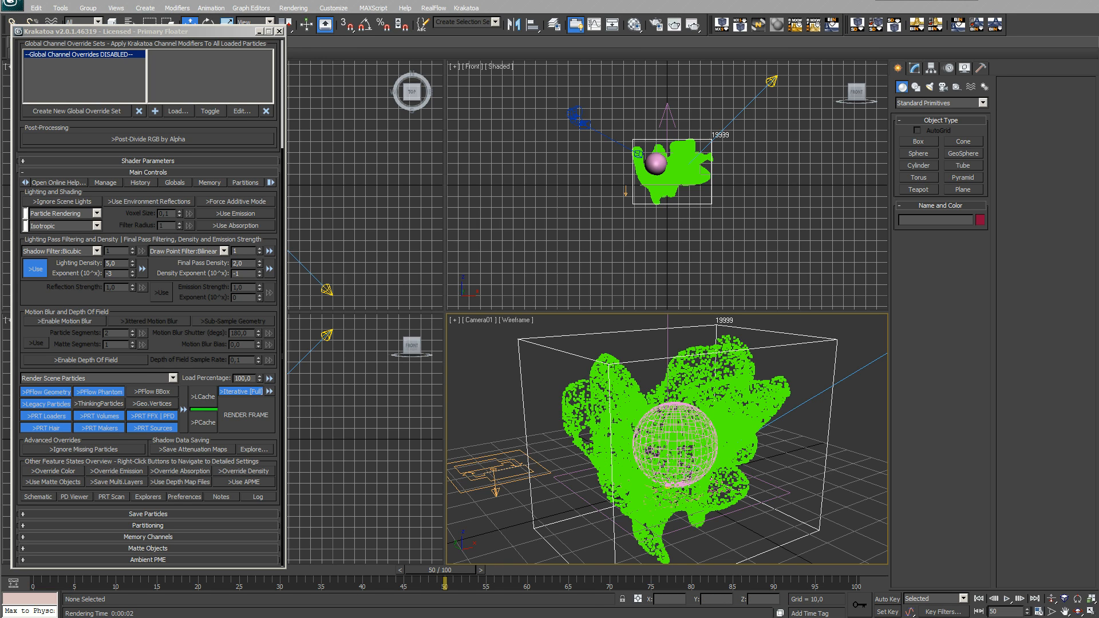
Render the particles from Camera01 at frame 50 to preview them without matte objects, and close the rendered frame
click(674, 24)
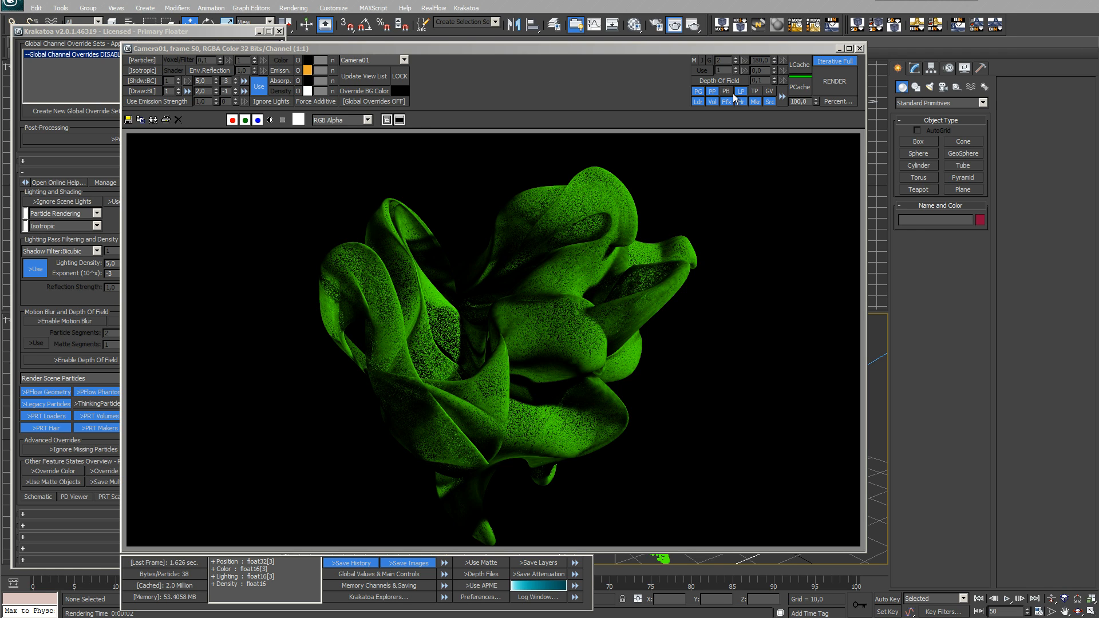
click(857, 49)
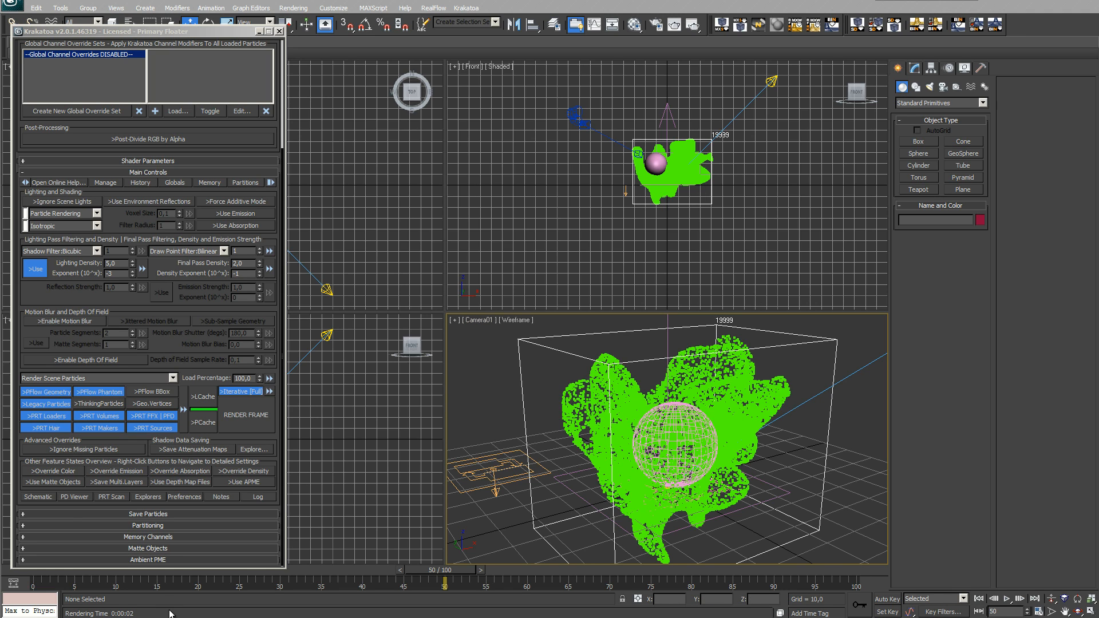
Enable matte objects, assign the sphere through the KrakatoaMatteObjects named selection set, check it in the Matte Objects Explorer, and render the frame
click(55, 482)
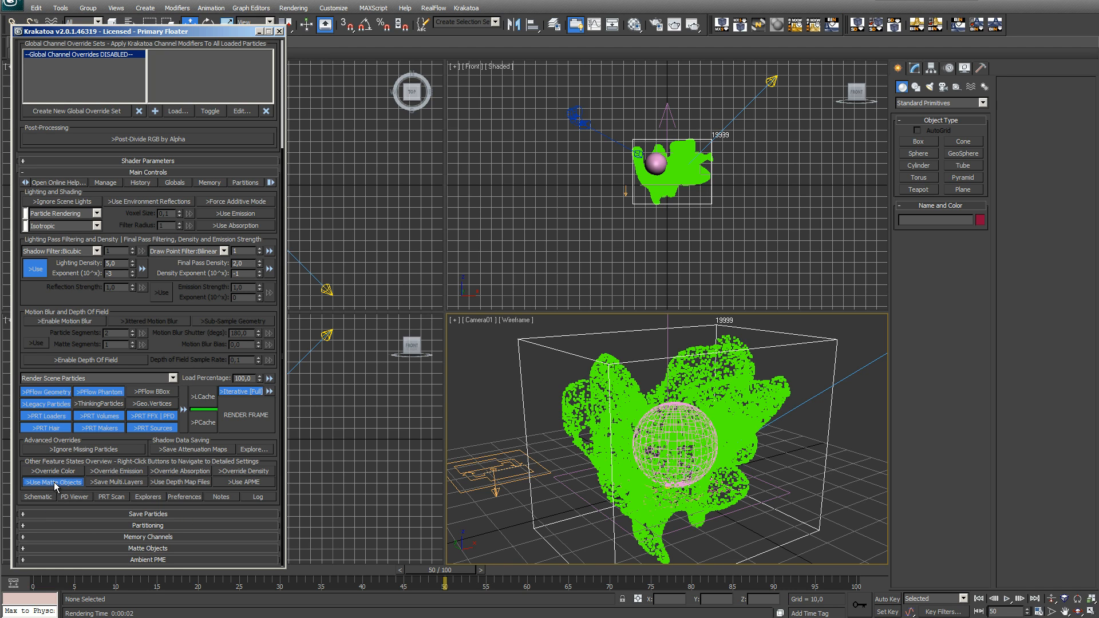
click(132, 549)
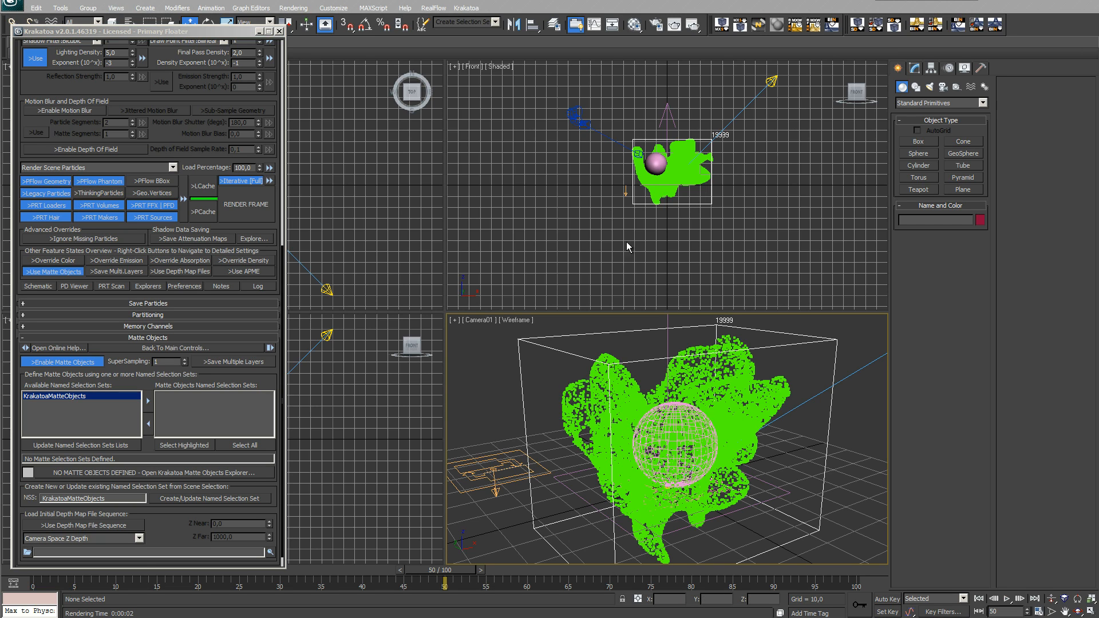
click(655, 165)
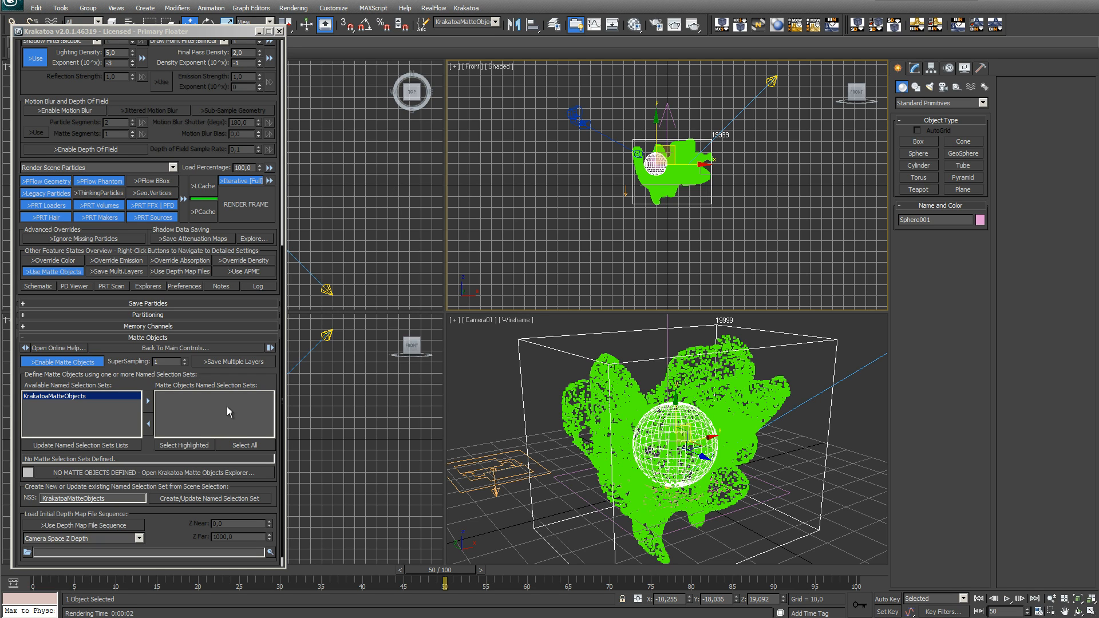
click(201, 498)
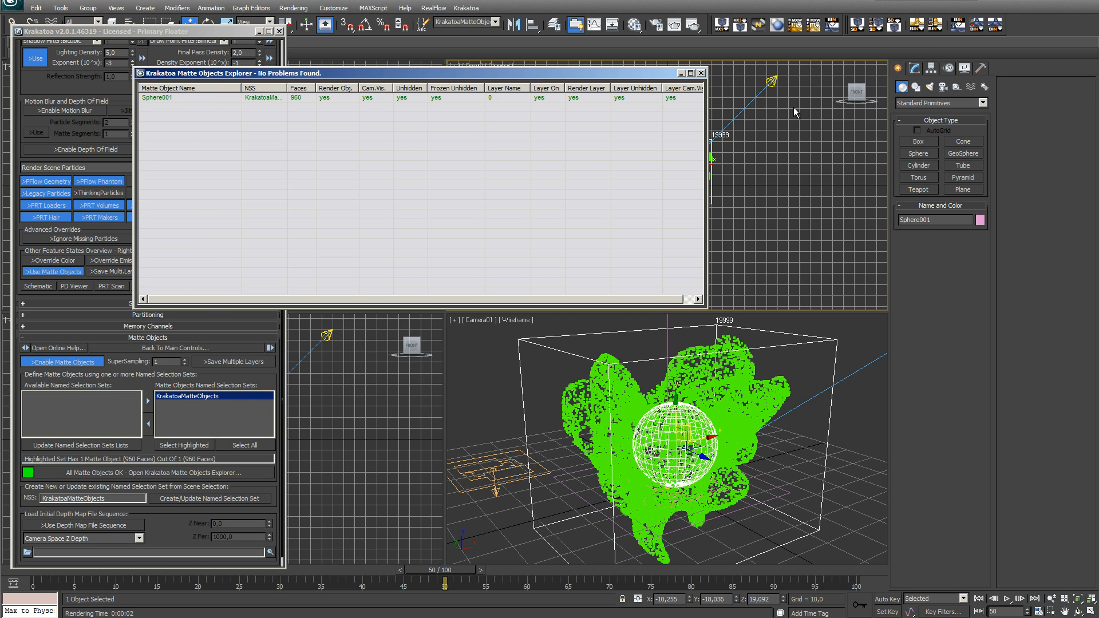
click(700, 73)
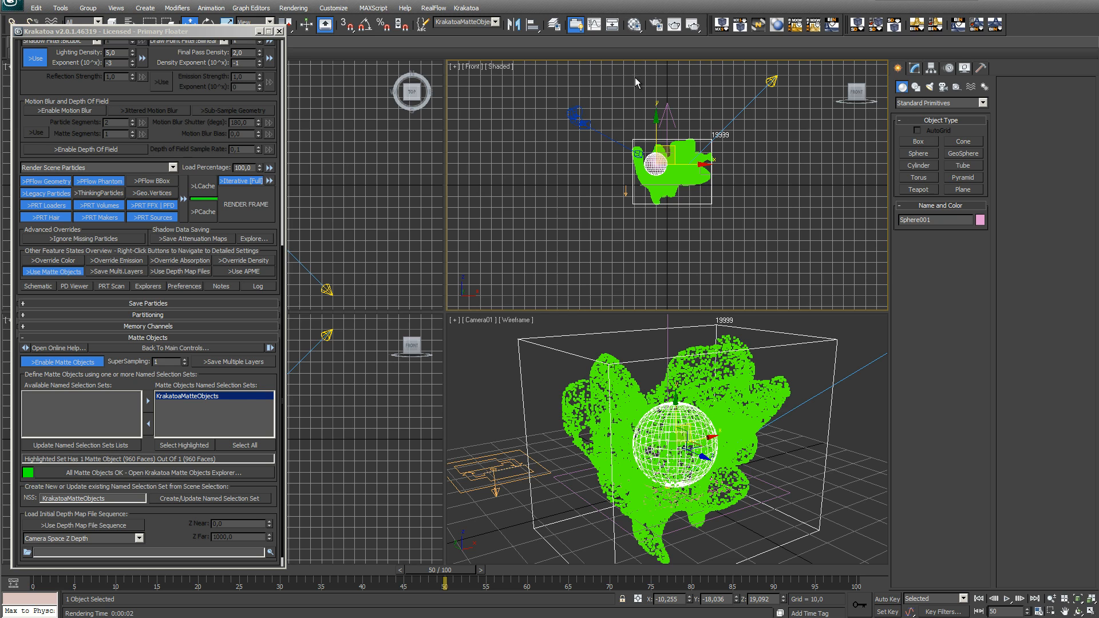
click(246, 204)
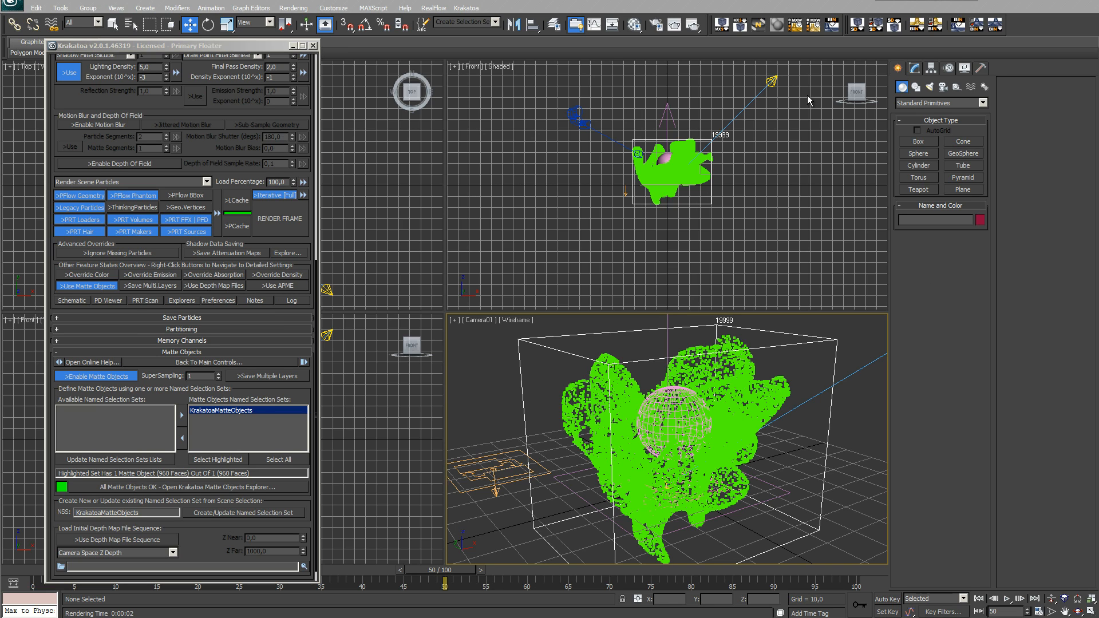
Turn on shadows for the spotlight and set their type to Krakatoa Shadows
click(771, 82)
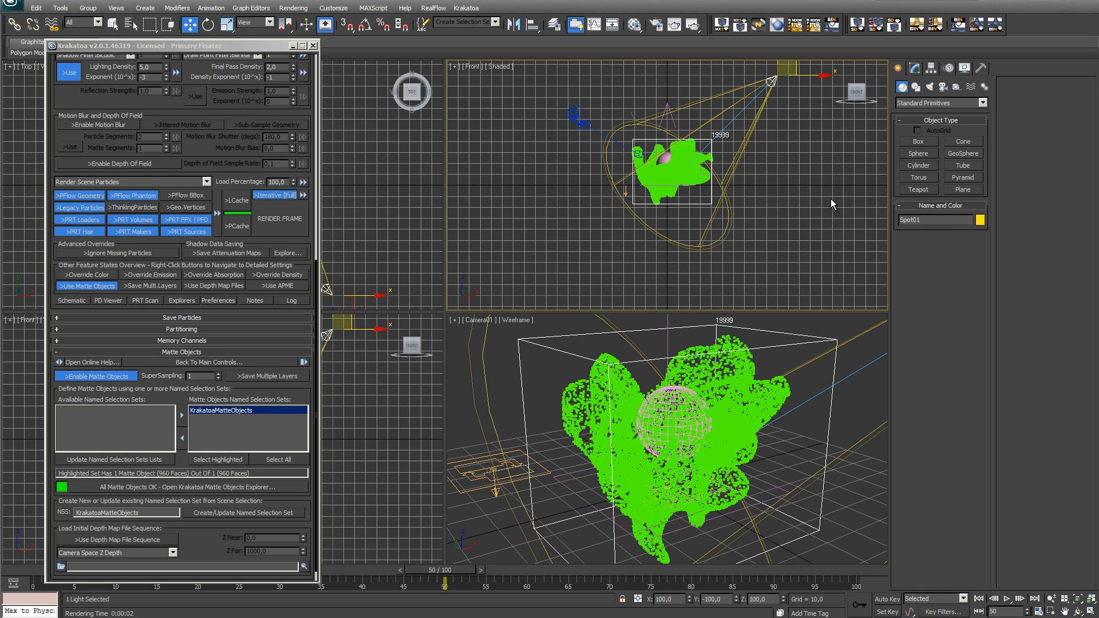
click(919, 71)
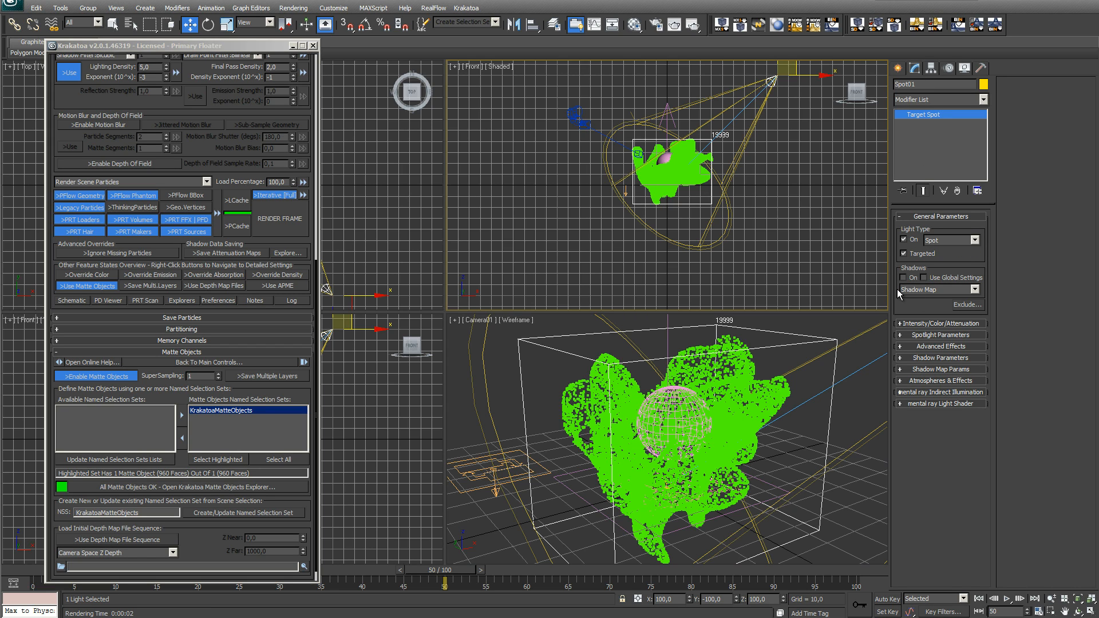
click(975, 289)
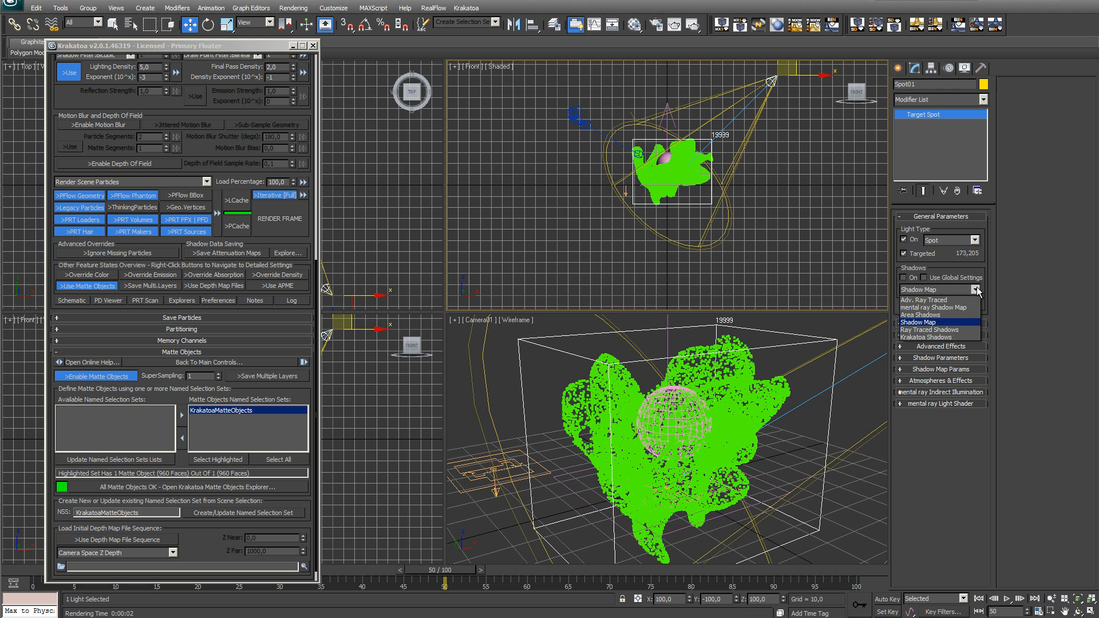
click(947, 337)
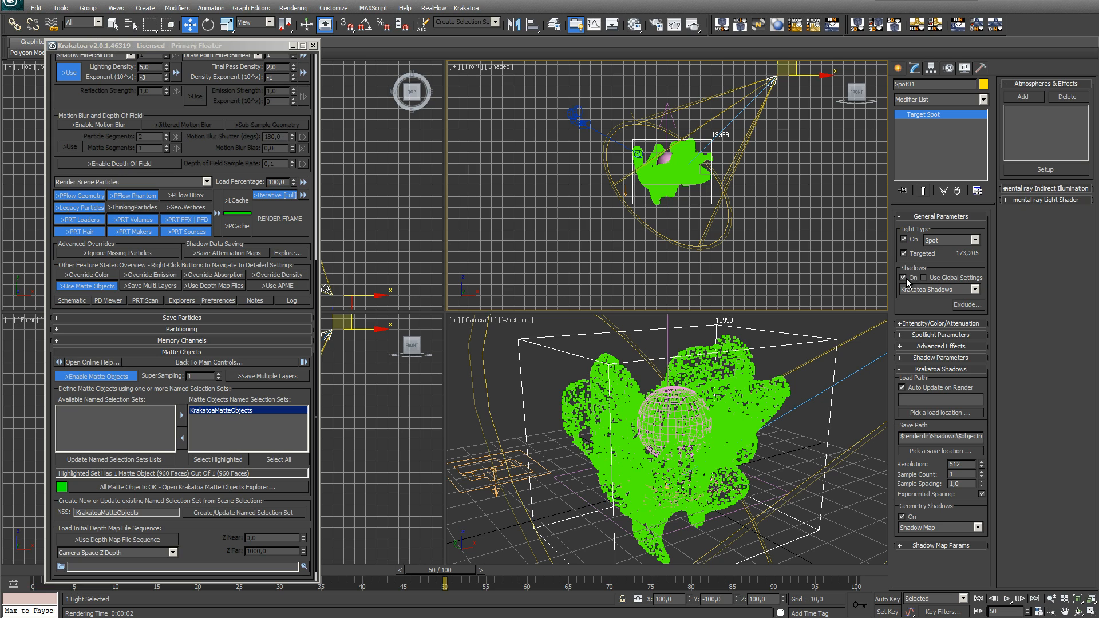
Set the spotlight's shadow map size to 1024
click(942, 324)
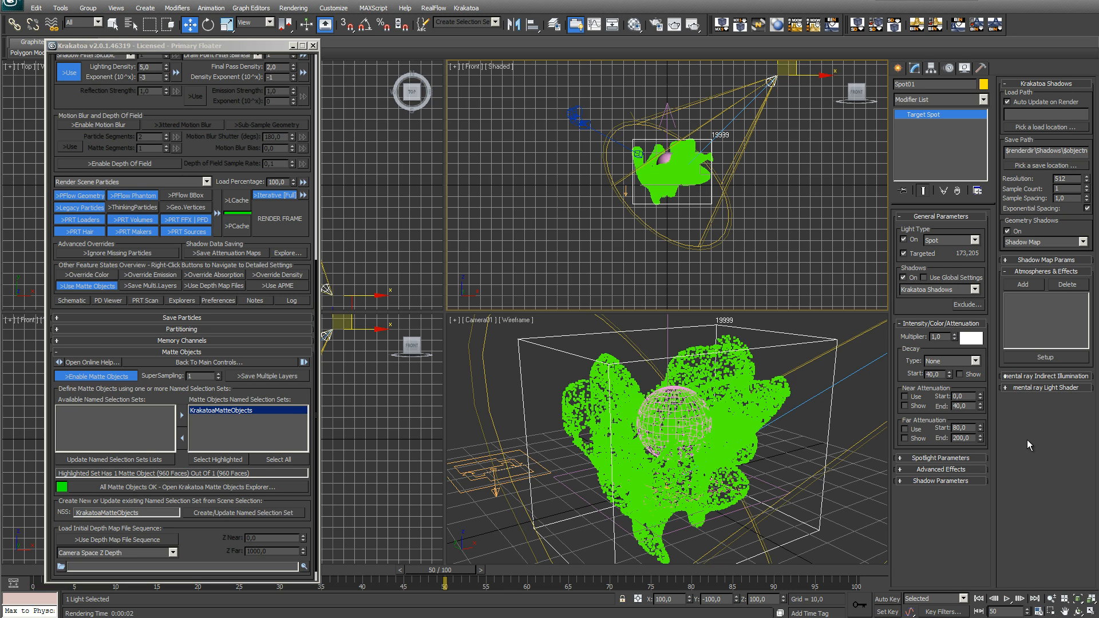
click(1032, 260)
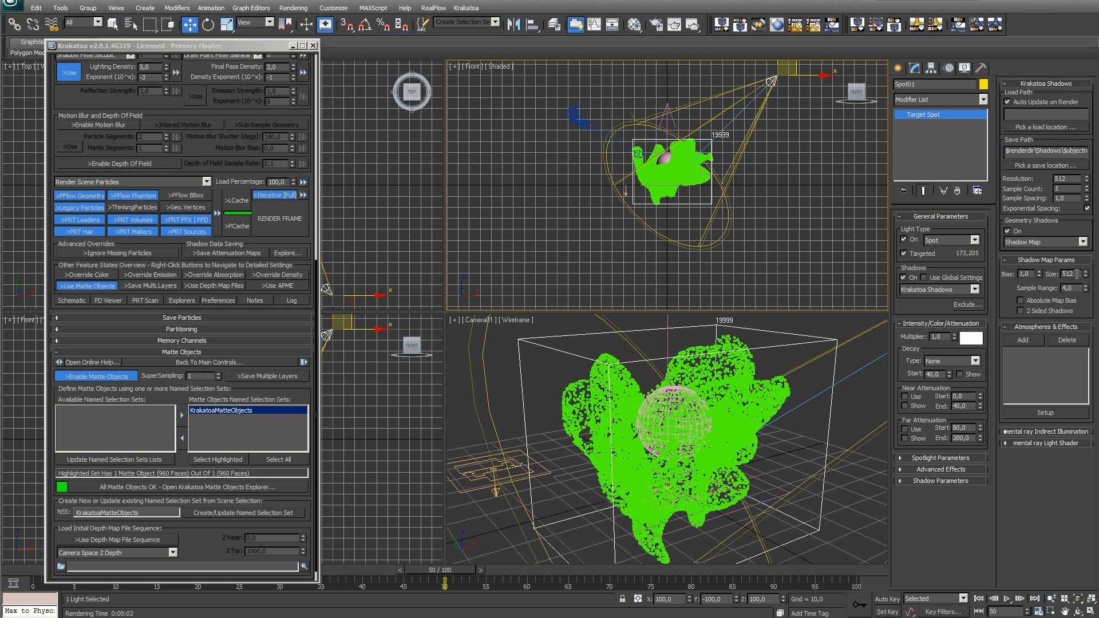
drag(1077, 275, 1051, 277)
text(1024)
key(Return)
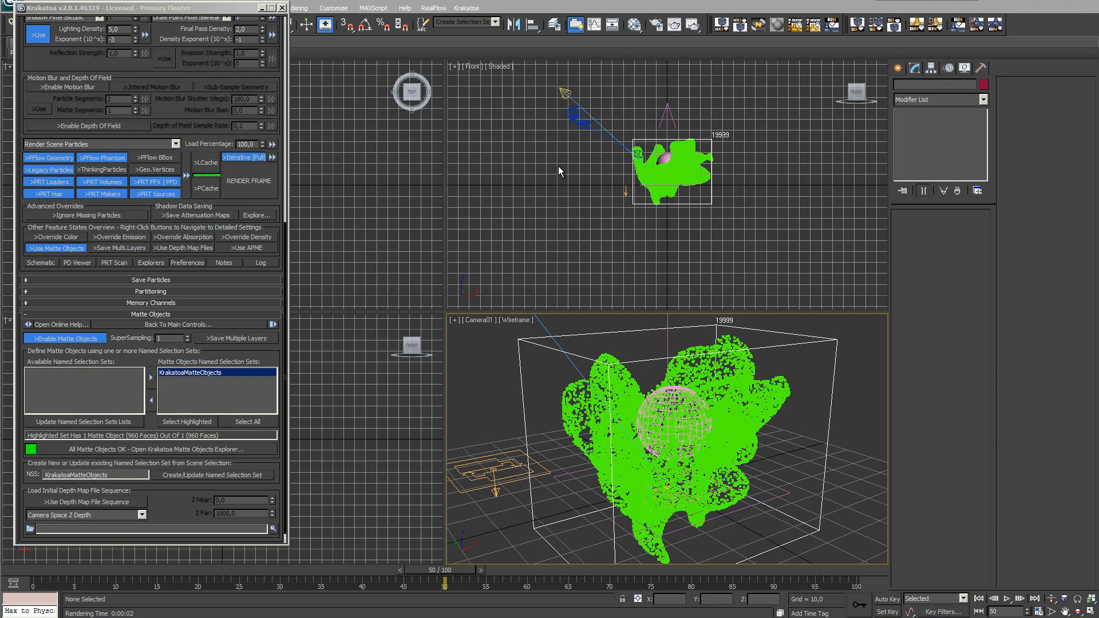
Review the repositioned spotlight's Krakatoa shadow settings and render Camera01 to examine the matte sphere's shadow on the particles
click(563, 91)
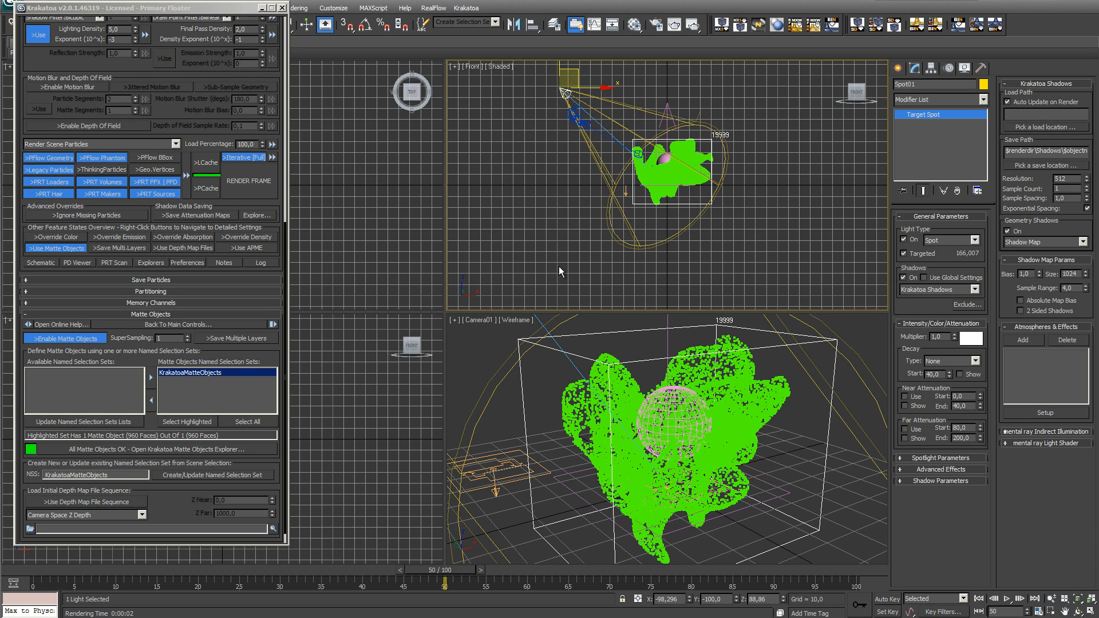
click(494, 355)
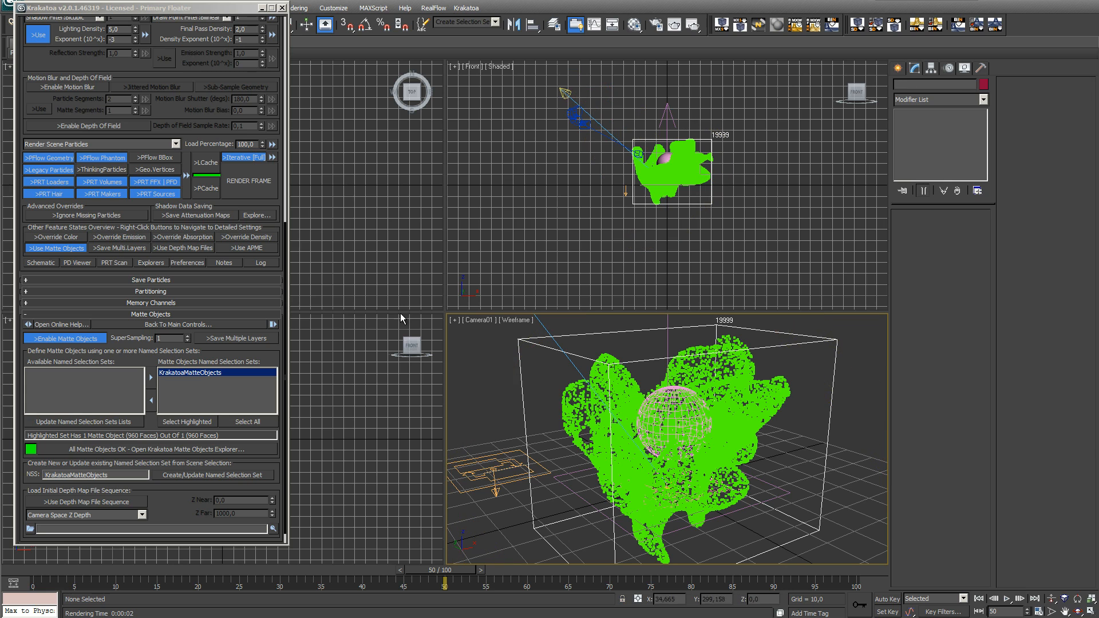
click(258, 183)
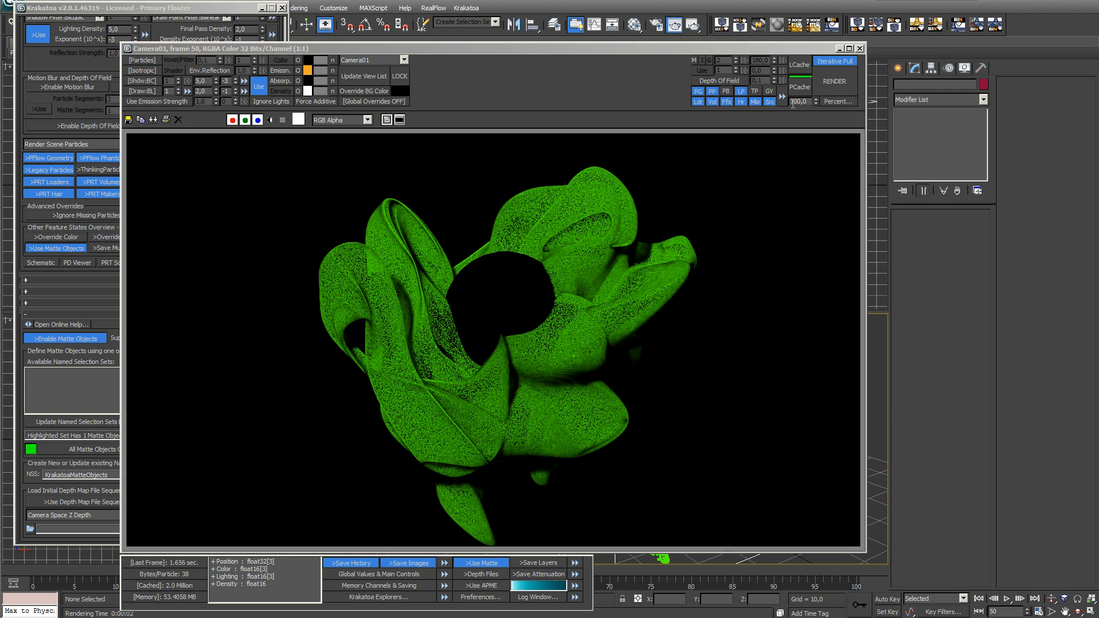
click(860, 48)
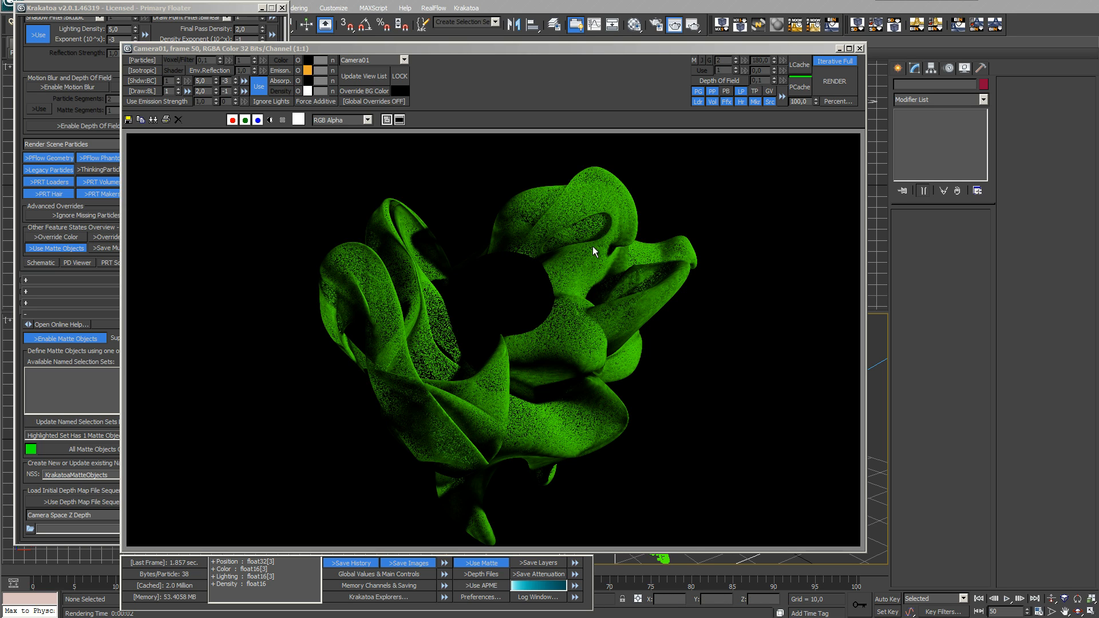
click(860, 48)
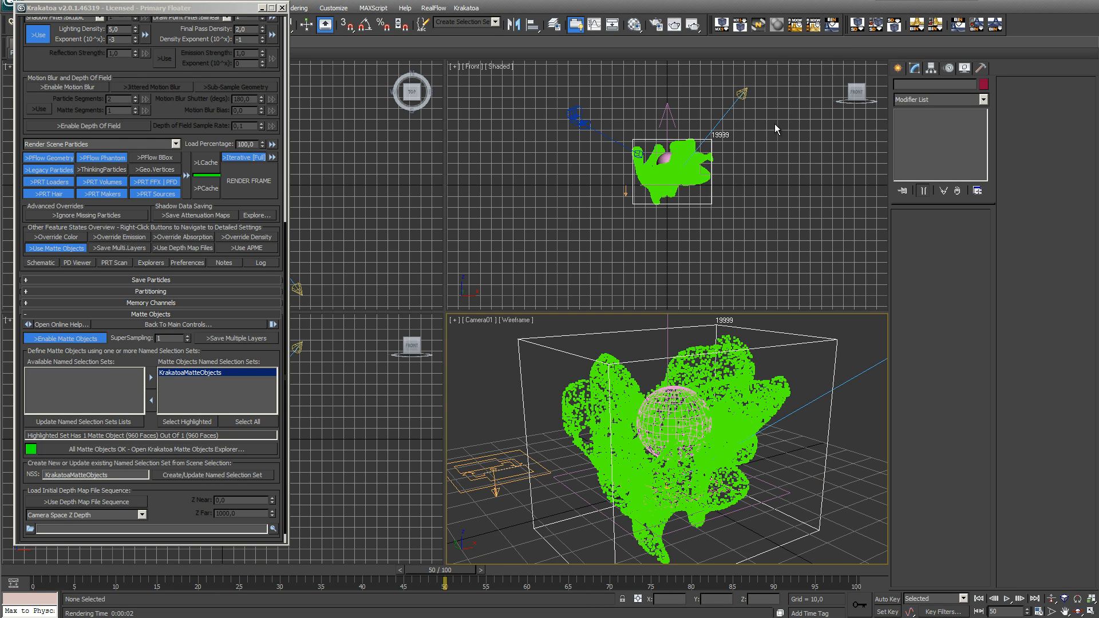
click(747, 104)
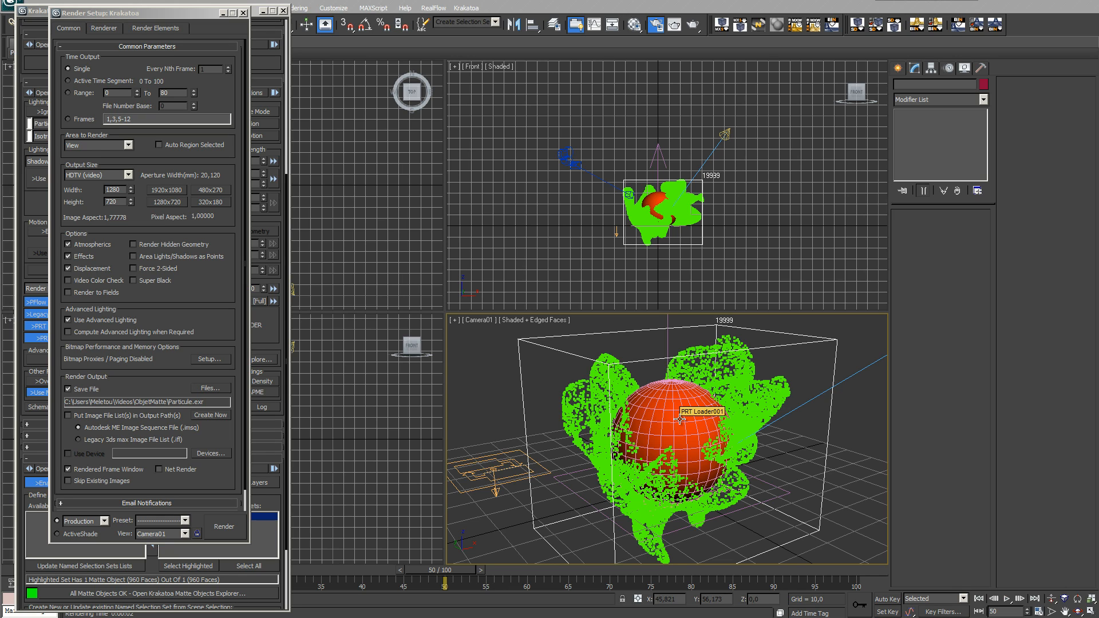
Review the OpenEXR render output settings for Particule.exr in the ObjetMatte folder, leaving them as they are
drag(138, 16, 160, 19)
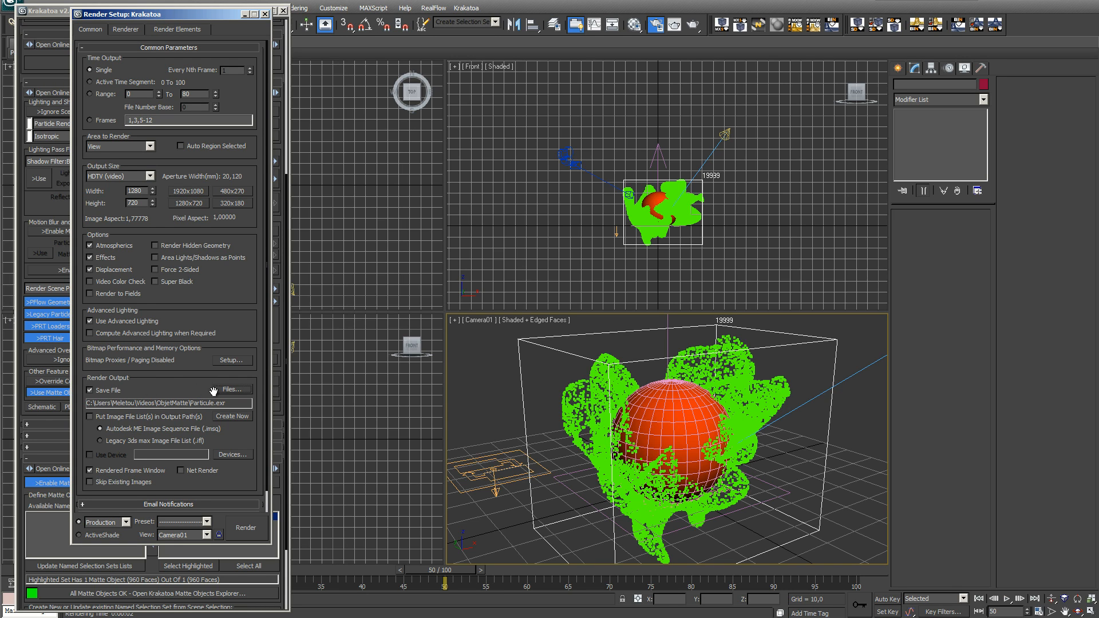
click(231, 389)
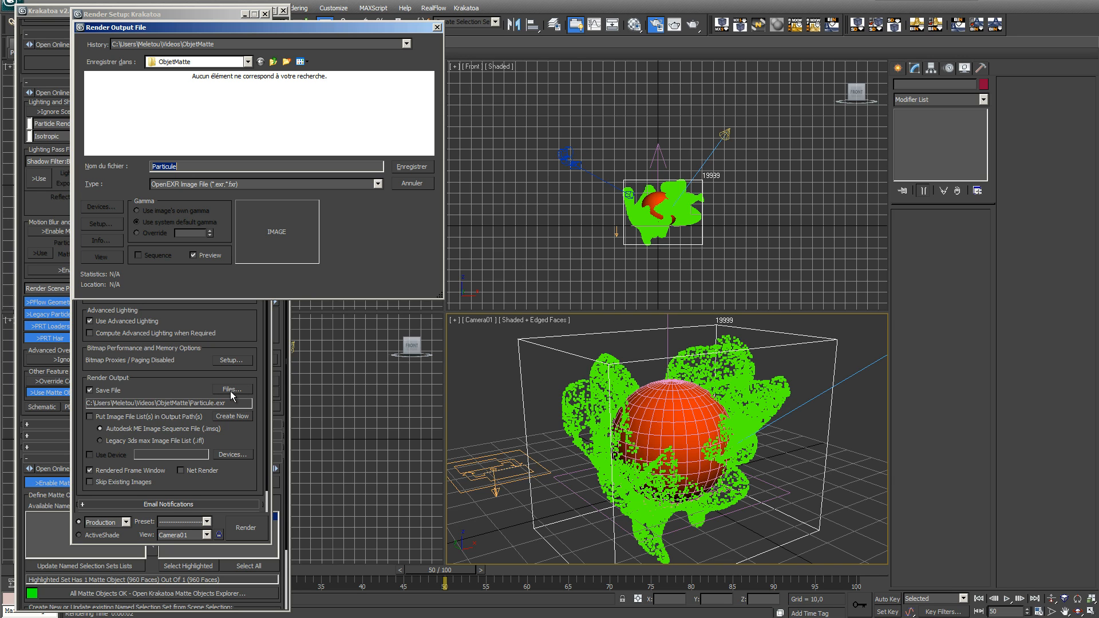
drag(253, 24, 548, 75)
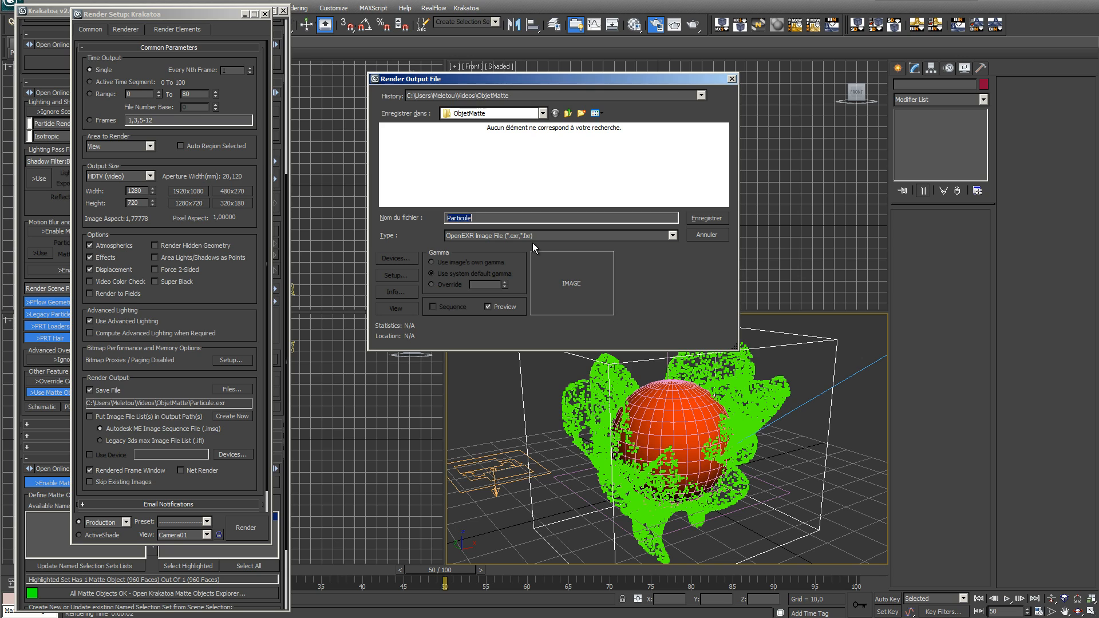
click(708, 236)
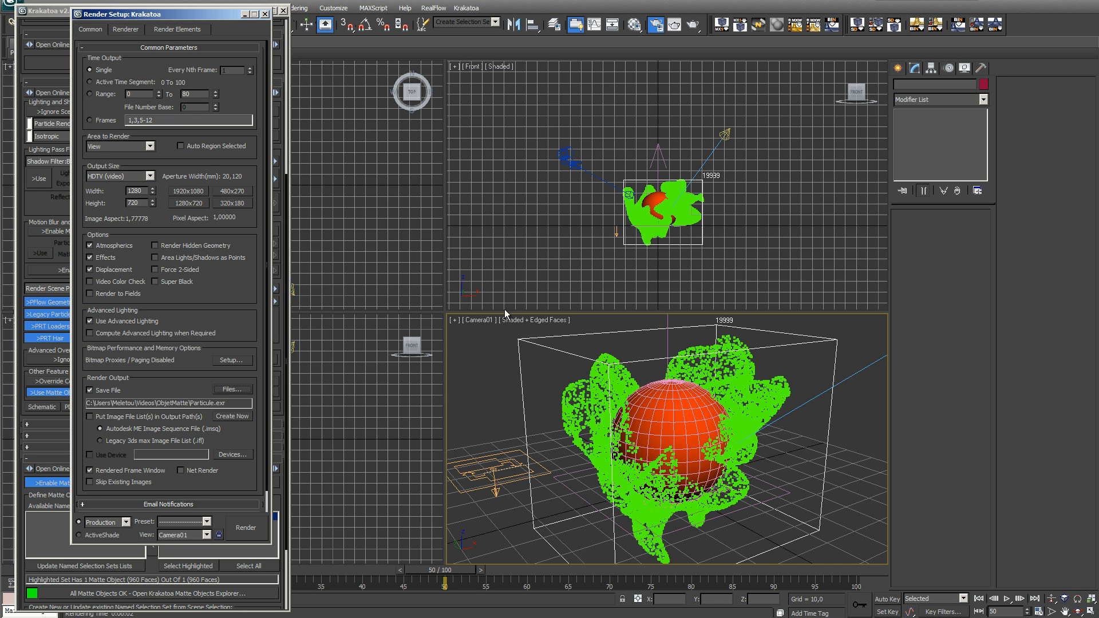
click(266, 14)
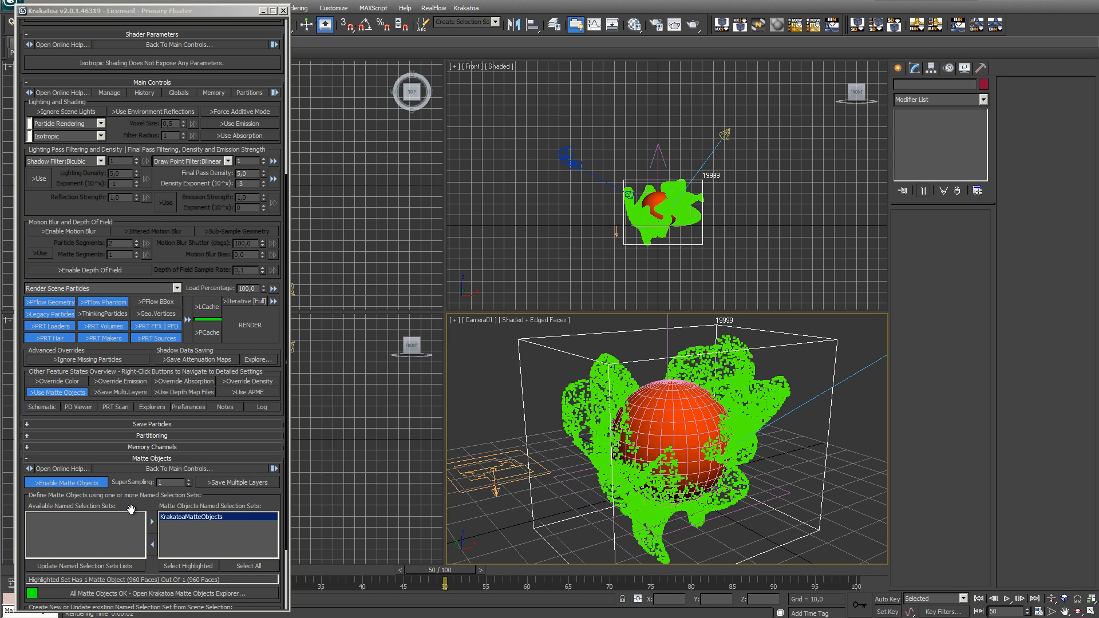
Select Spot01 from the scene list and review its Krakatoa shadow and shadow map parameters
click(727, 130)
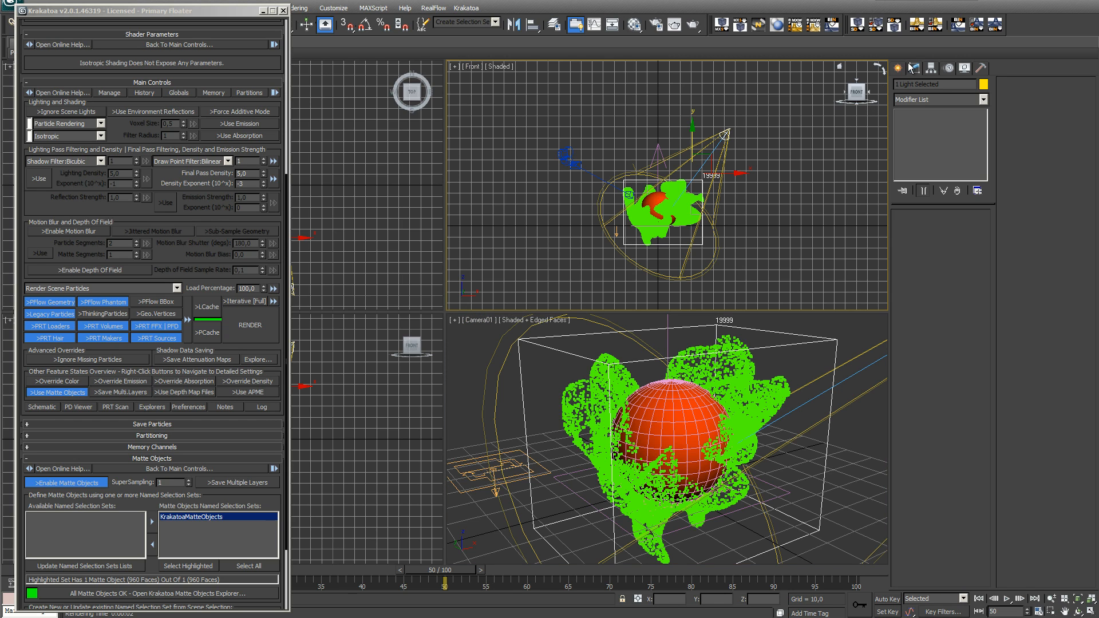
click(740, 142)
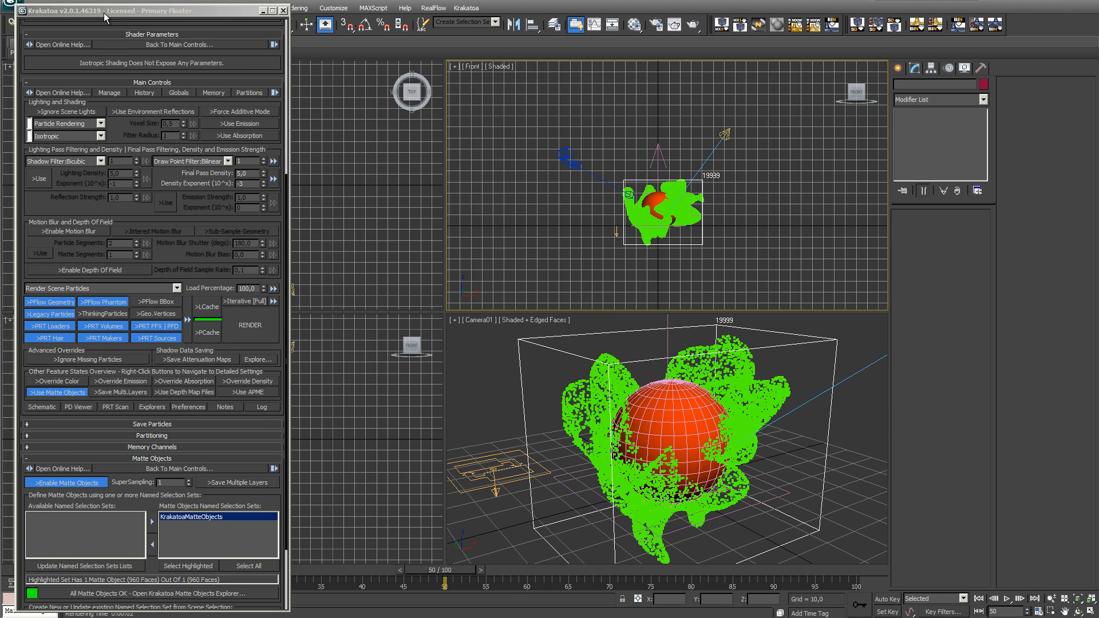
drag(107, 9, 98, 91)
click(130, 24)
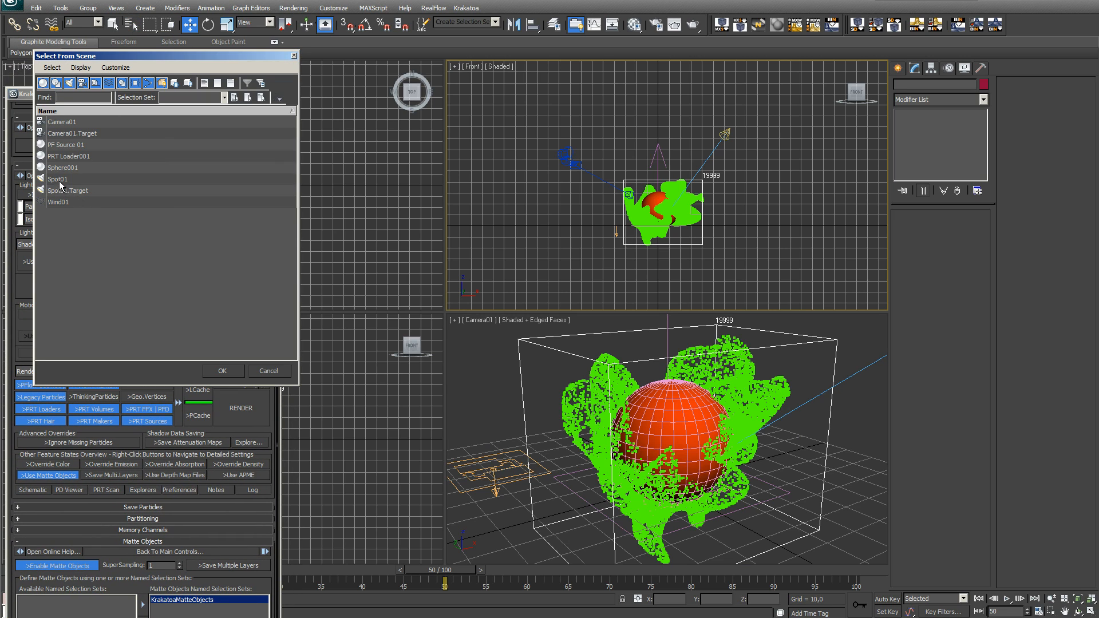
click(59, 181)
click(236, 372)
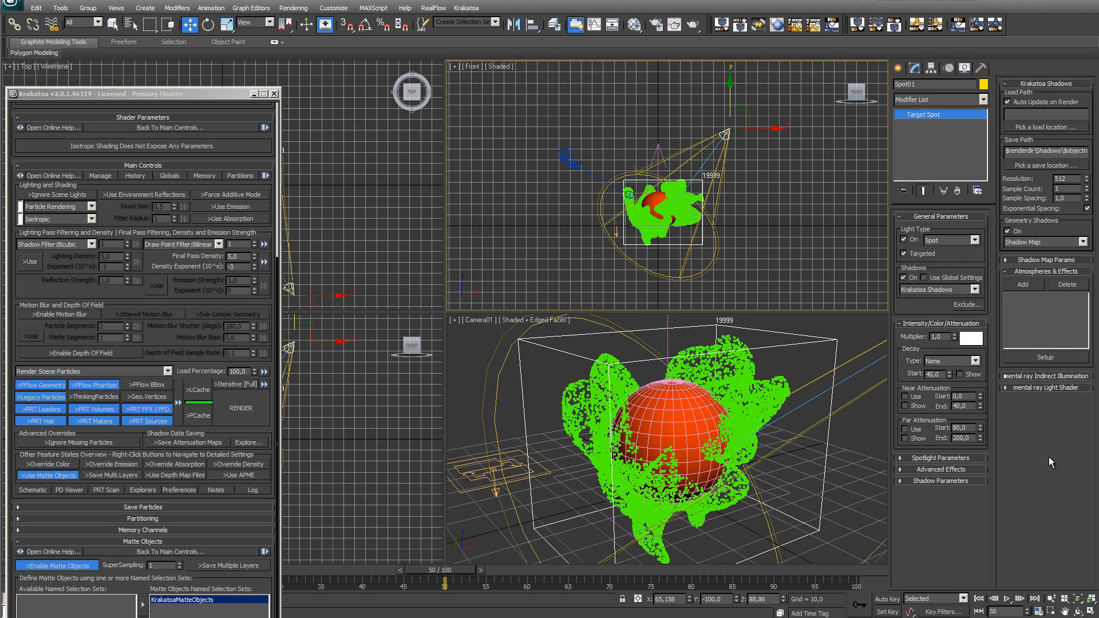
click(1024, 260)
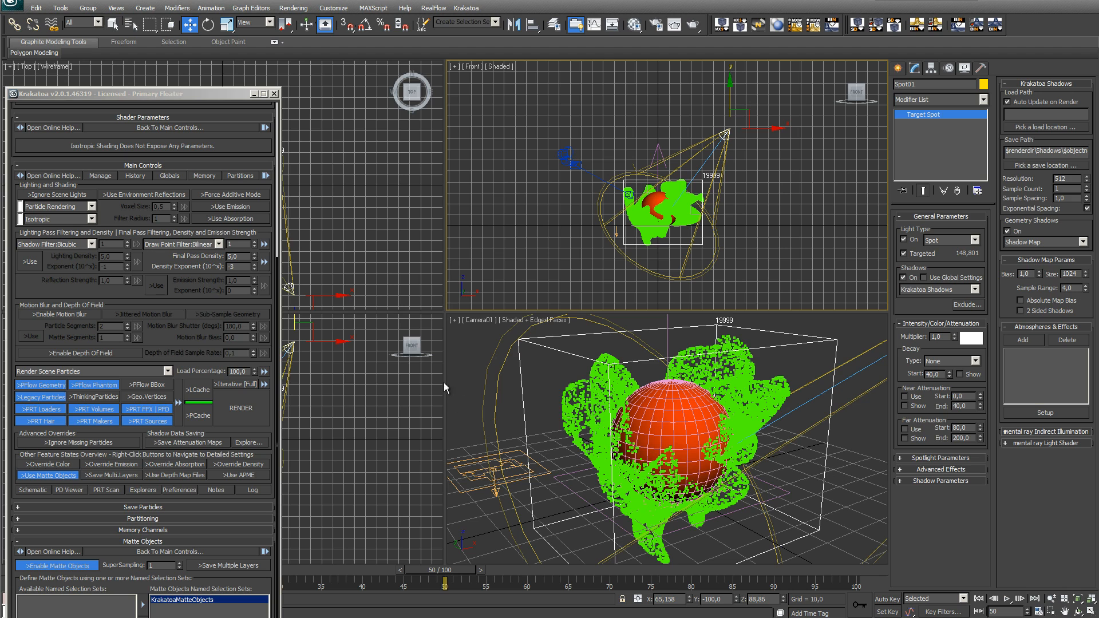
click(478, 366)
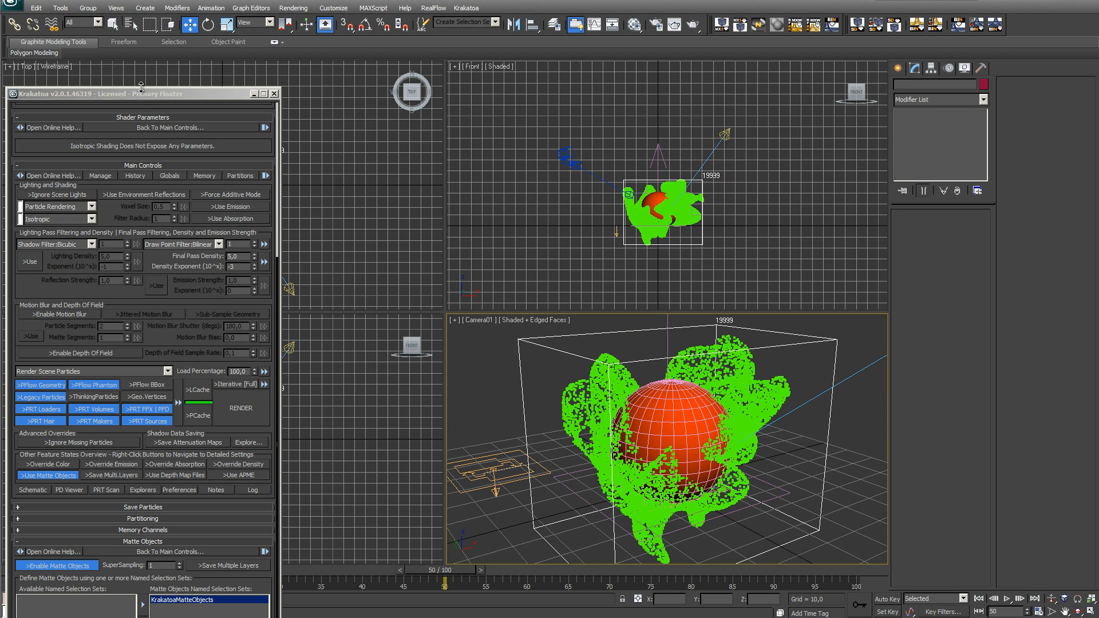
Render the particle pass with the sphere as matte object from Camera01 and close the rendered frame
drag(137, 93, 150, 1)
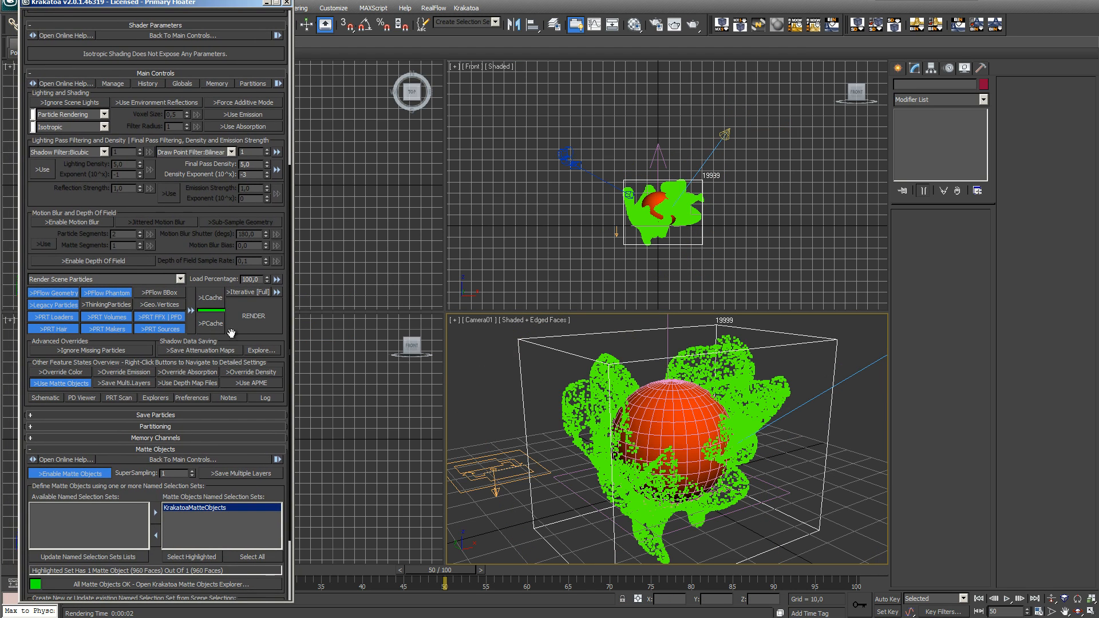
click(255, 312)
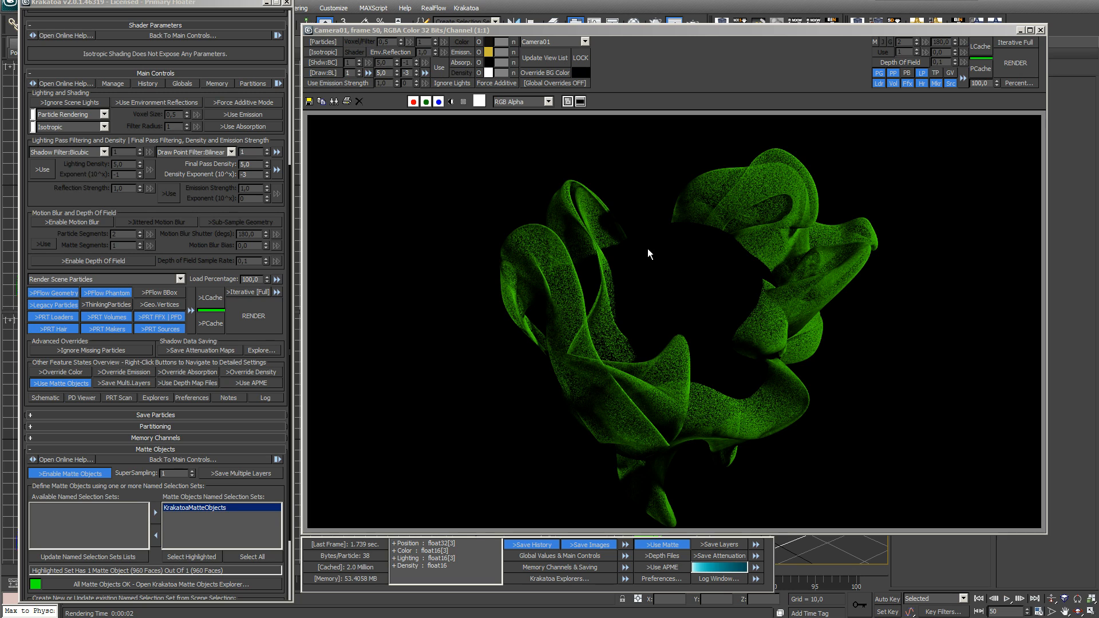
click(1041, 30)
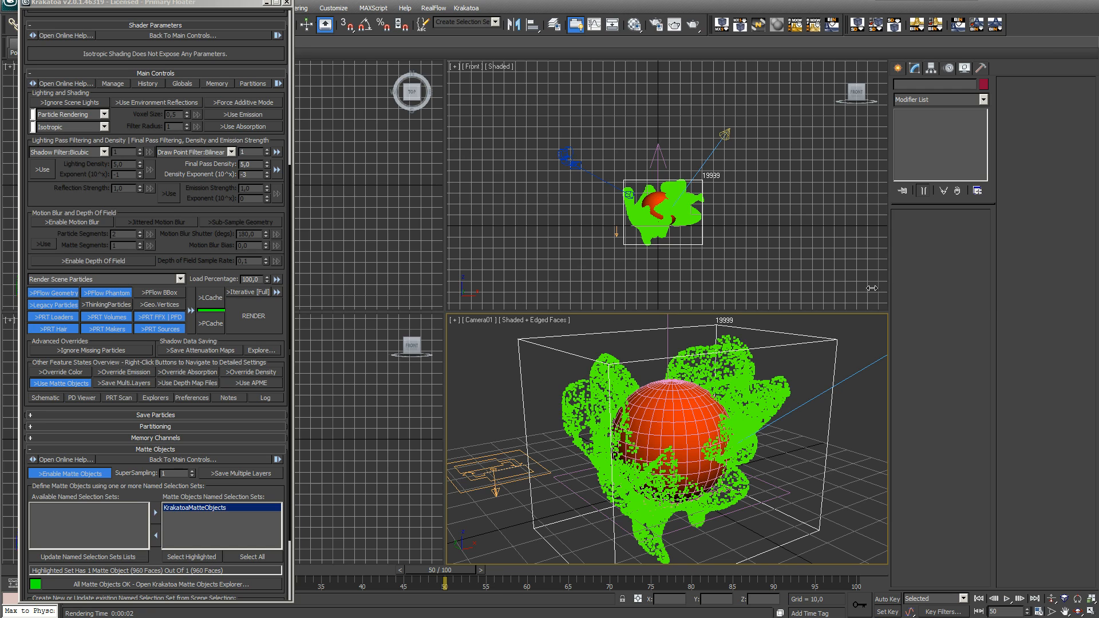
Close the Krakatoa controls and assign the Default Scanline Renderer as the production renderer
click(286, 3)
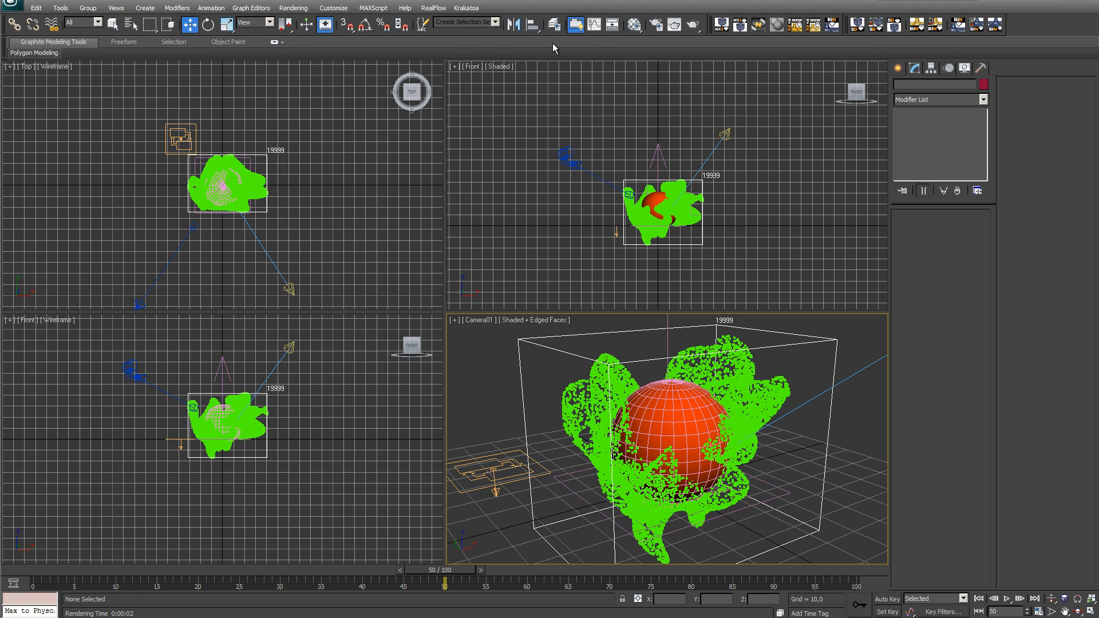
click(656, 25)
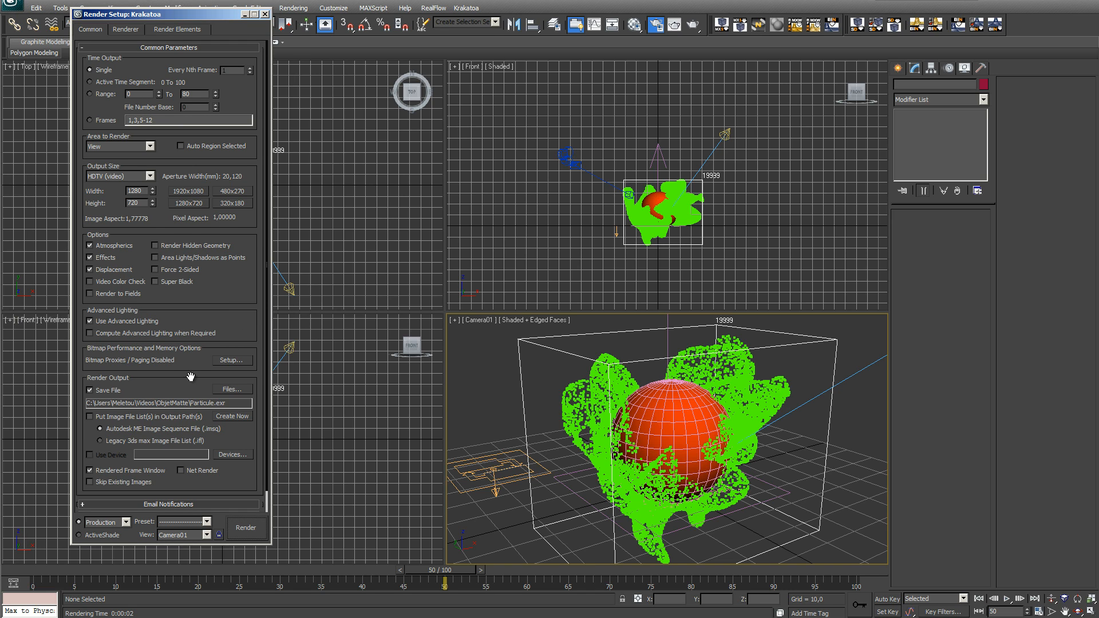
scroll(190, 376, down, 2)
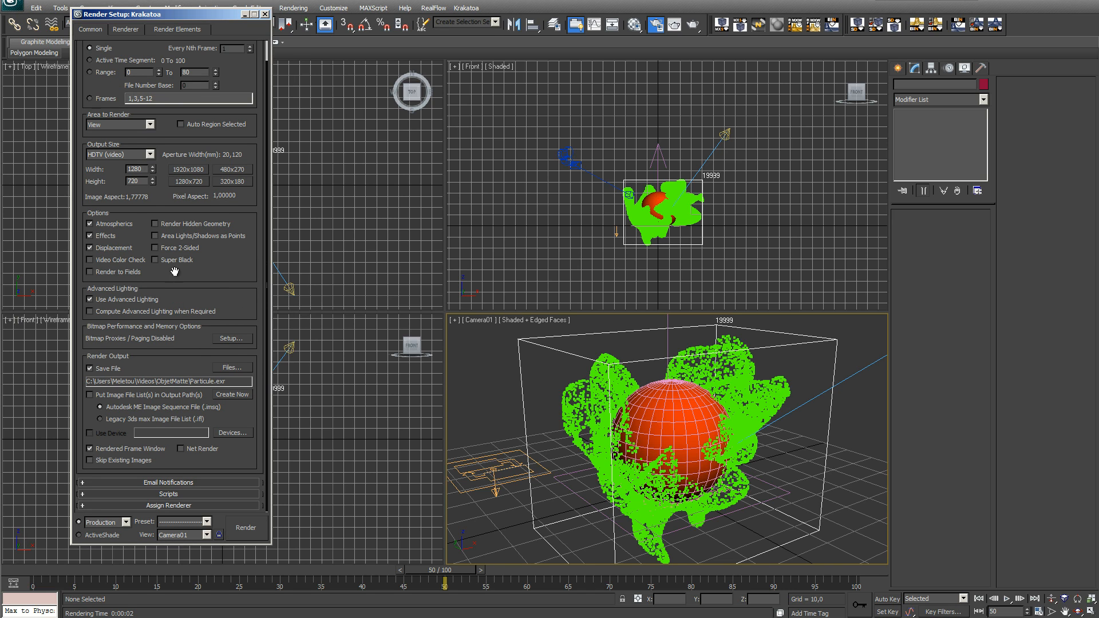
click(166, 506)
click(235, 457)
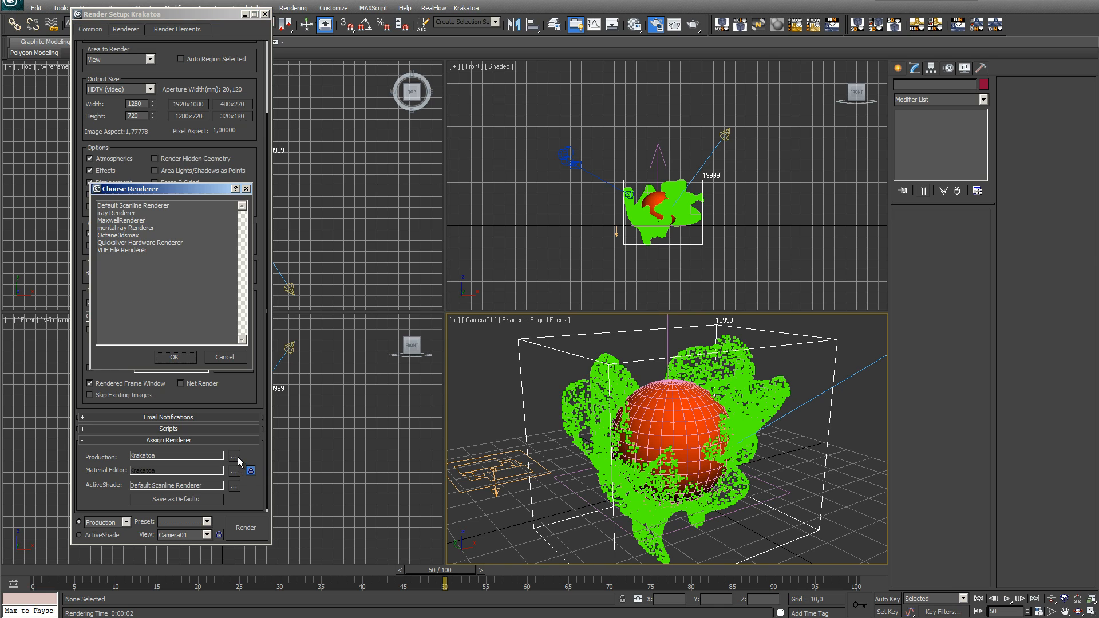
click(146, 206)
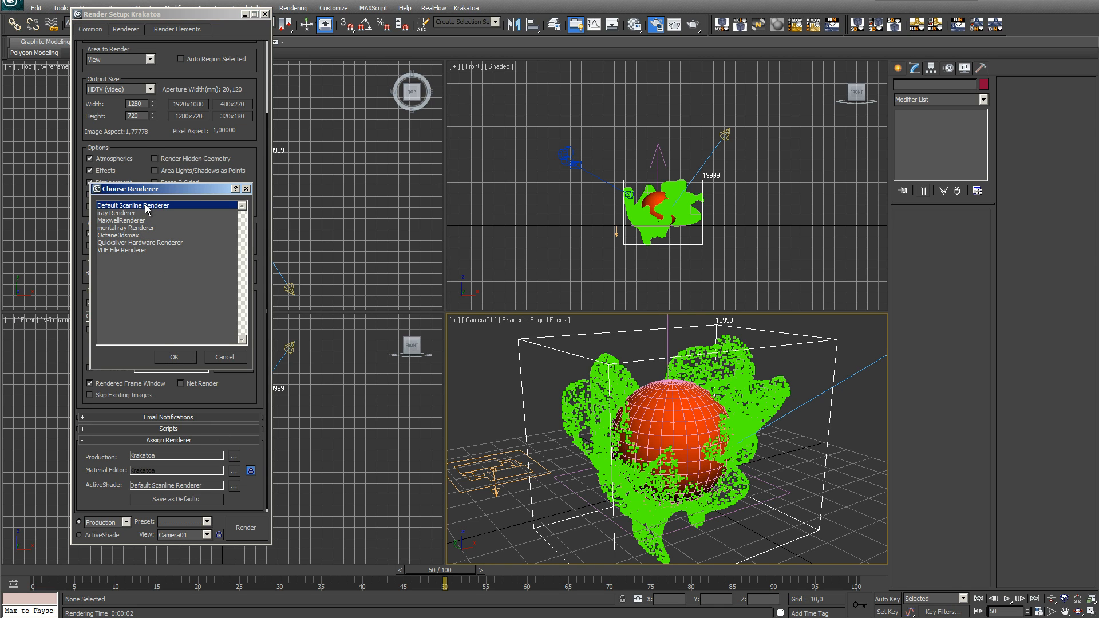
click(174, 355)
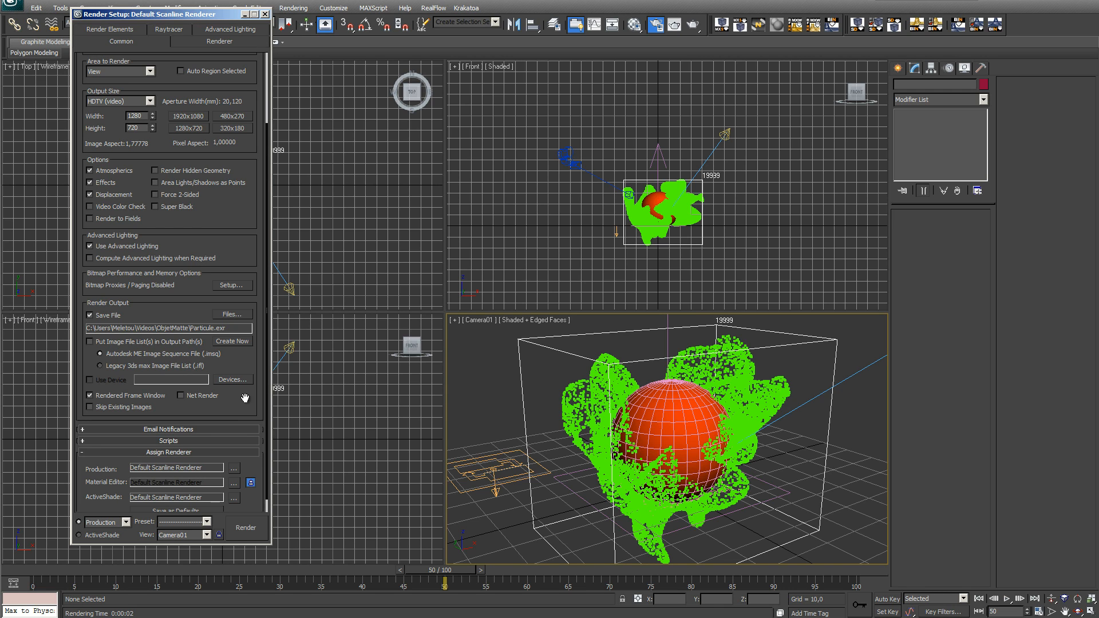
Set the render output file to Sphere.exr in the ObjetMatte folder, using the OpenEXR format
click(232, 315)
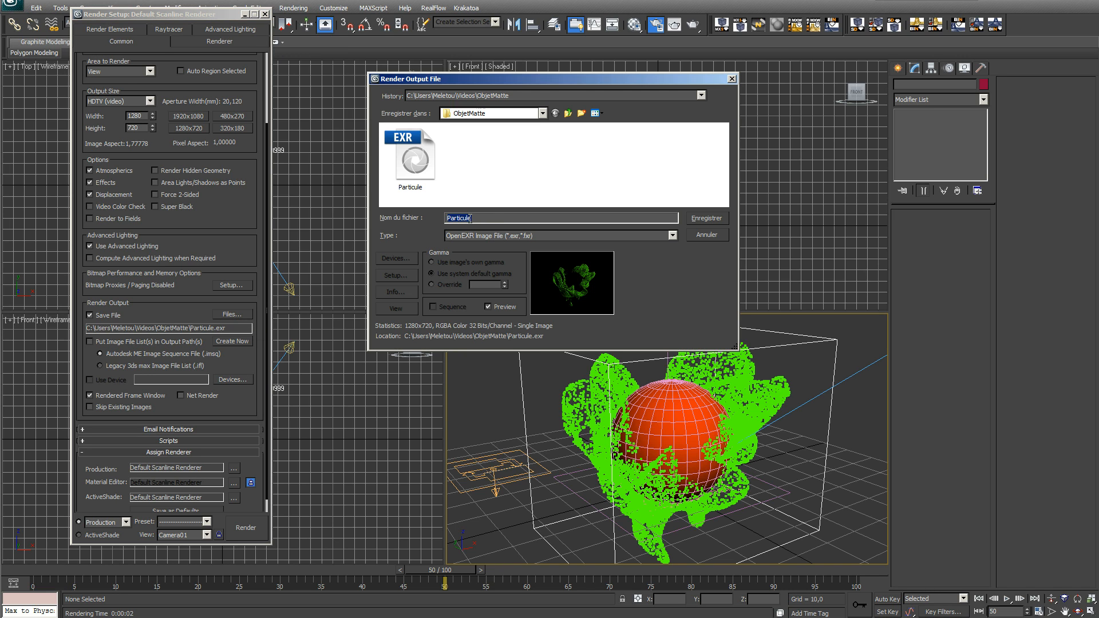
text(Sperehere)
click(708, 220)
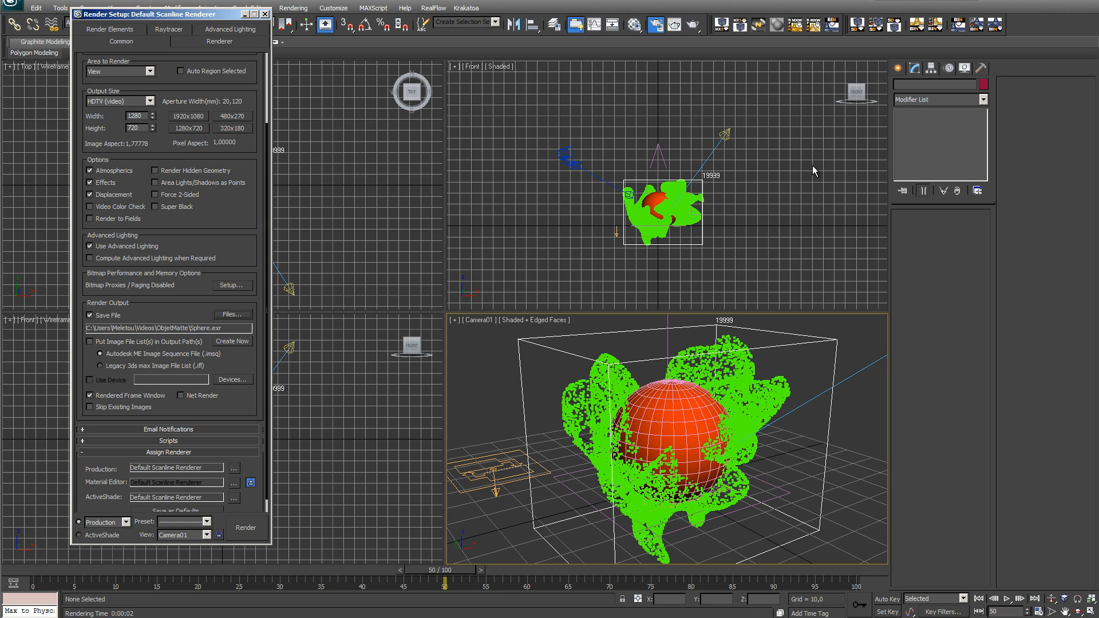
Select Spot01 from the scene list and change its shadow type to Shadow Map
click(767, 140)
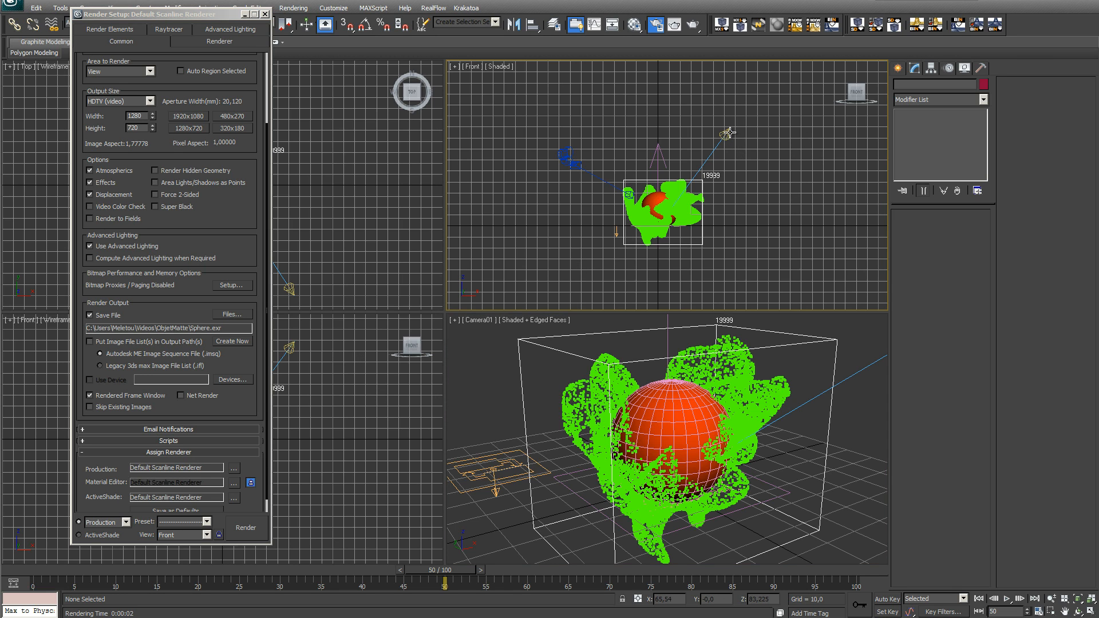
click(729, 133)
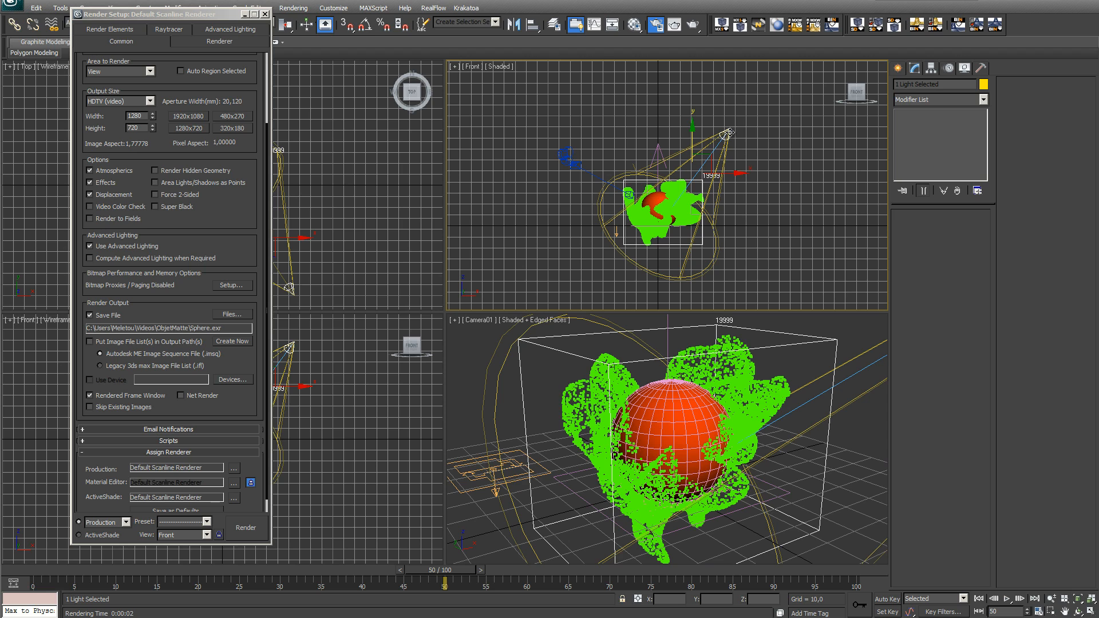
click(786, 126)
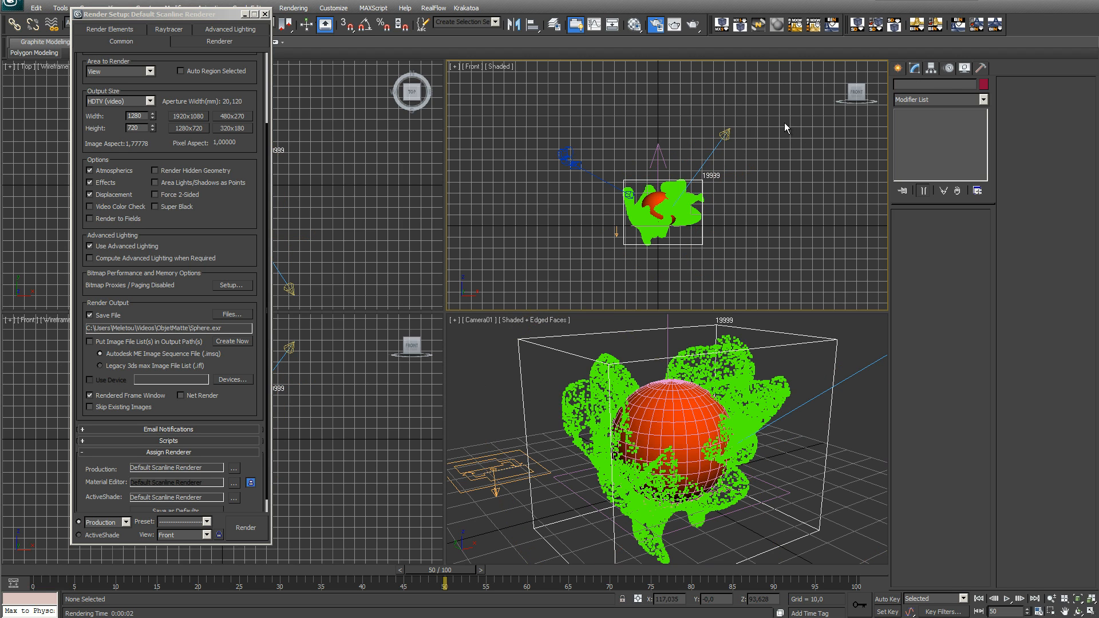
drag(133, 16, 109, 84)
click(130, 25)
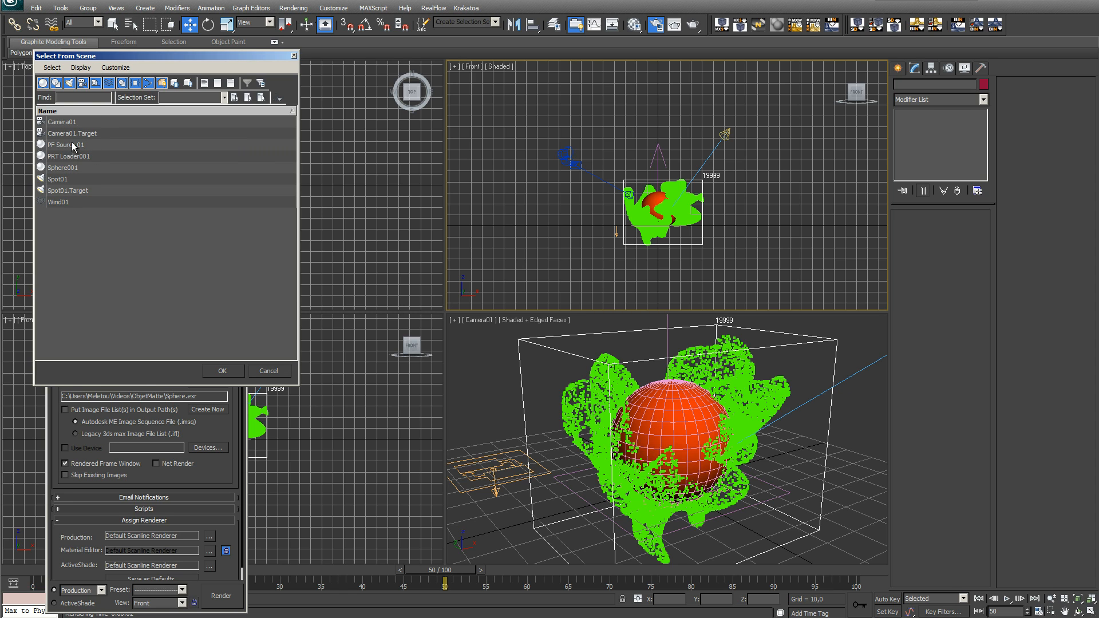
click(81, 182)
click(222, 371)
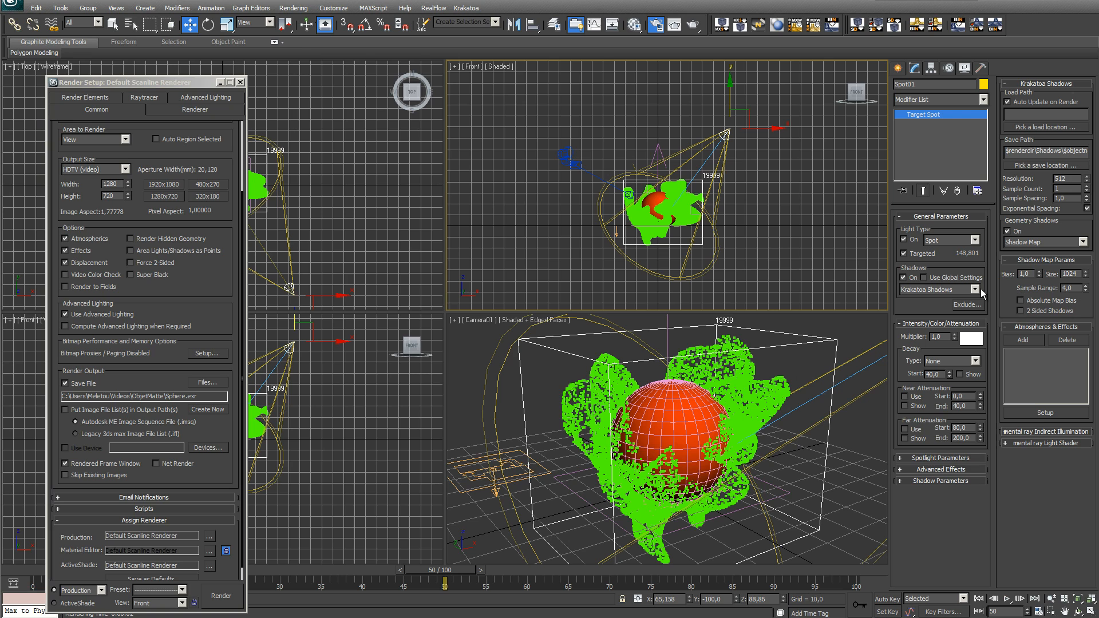
click(974, 290)
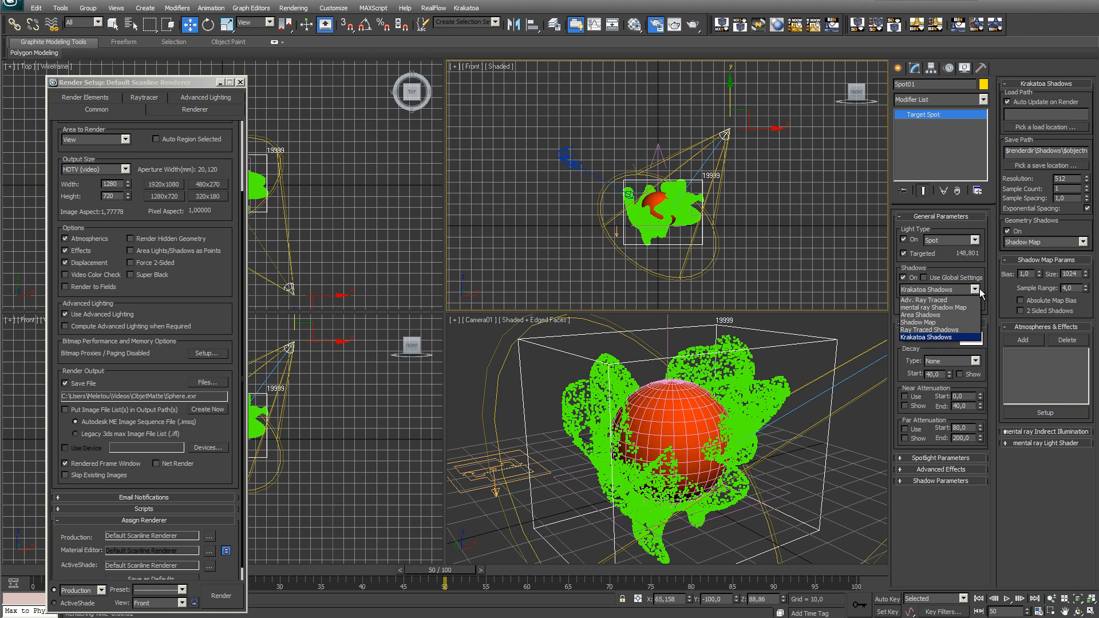
click(953, 323)
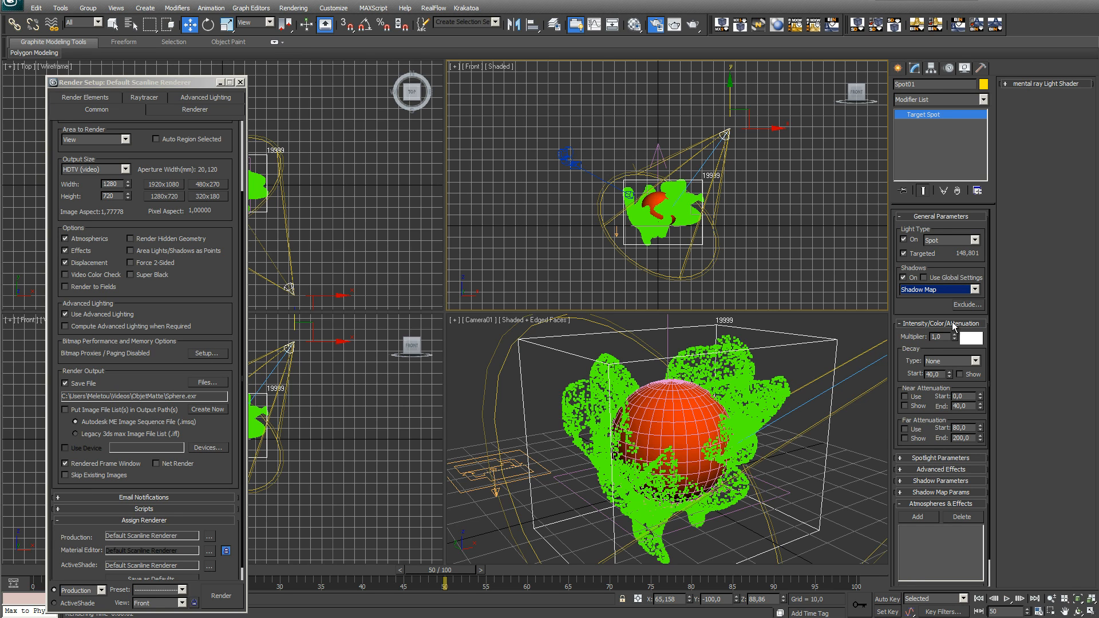
Render the sphere pass from Camera01 with the scanline renderer and close the rendered frame
click(466, 345)
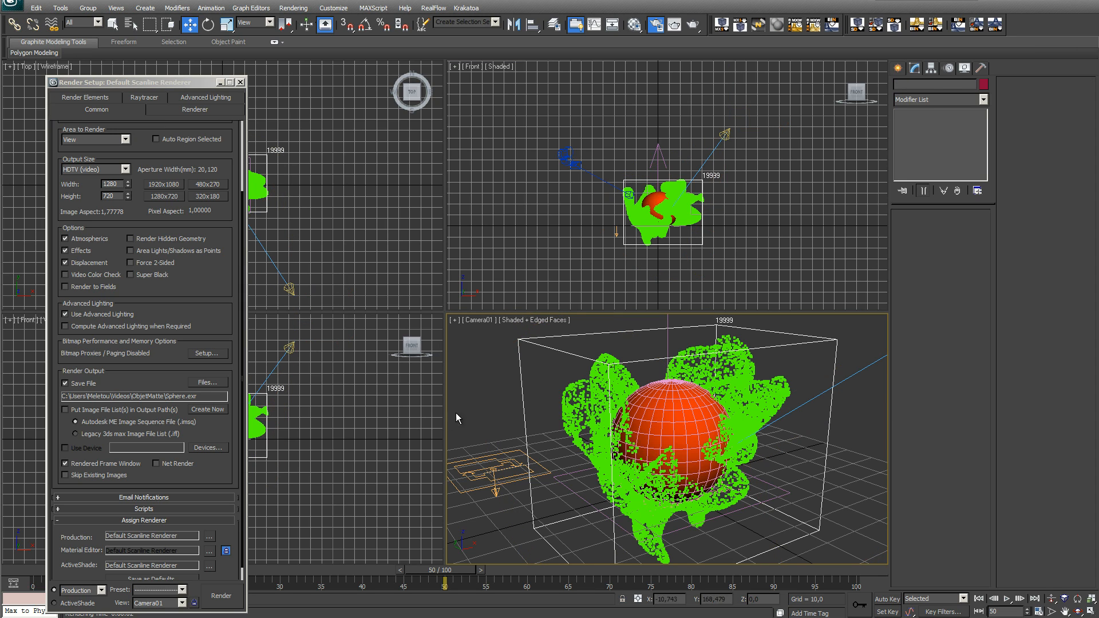
drag(154, 82, 152, 44)
click(220, 560)
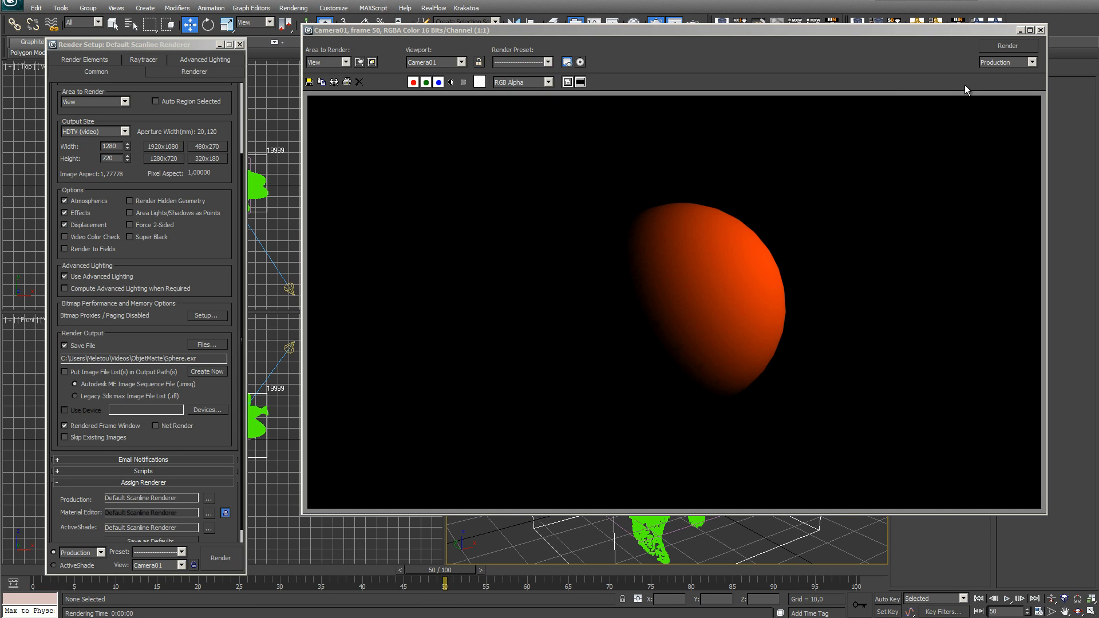
click(1040, 29)
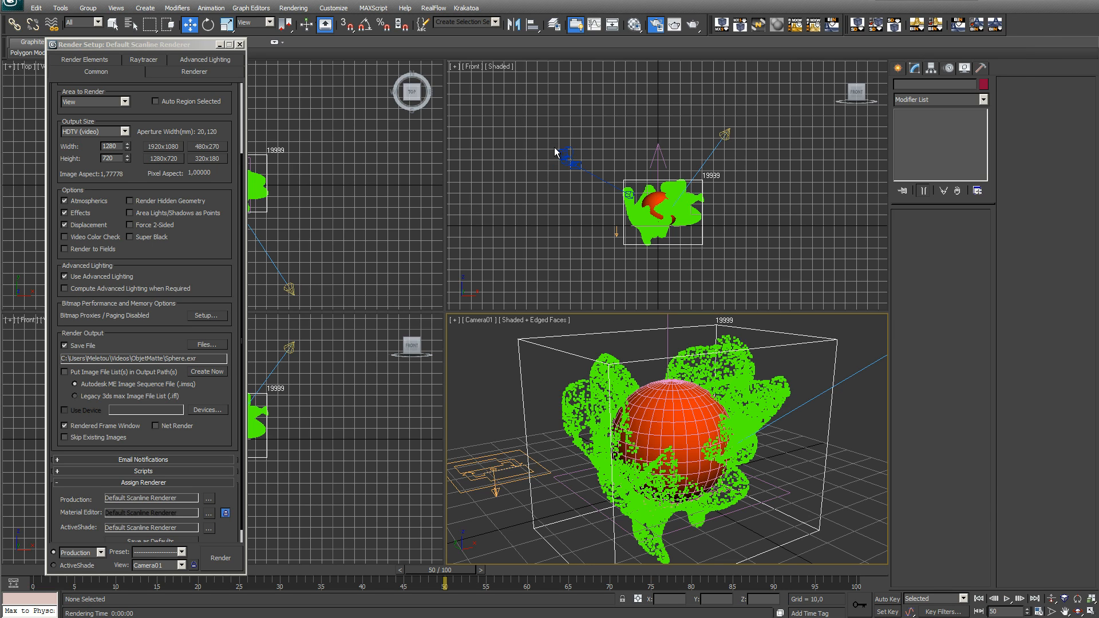
Open Video Post and add an image input event for Sphere.exr with the default OpenEXR settings
click(293, 8)
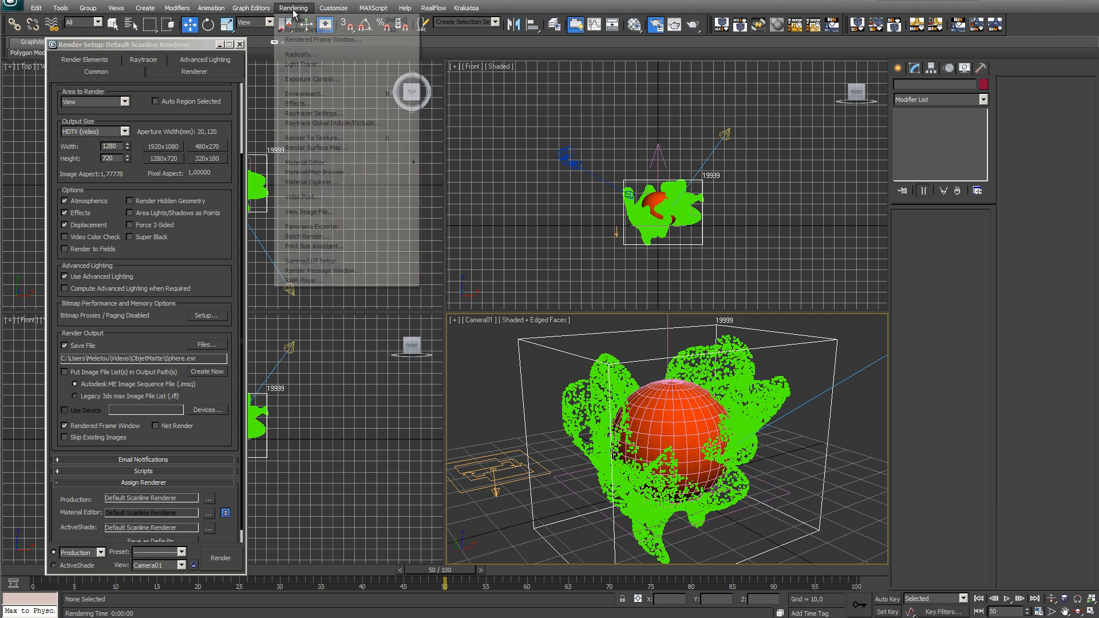
click(335, 202)
drag(253, 78, 544, 151)
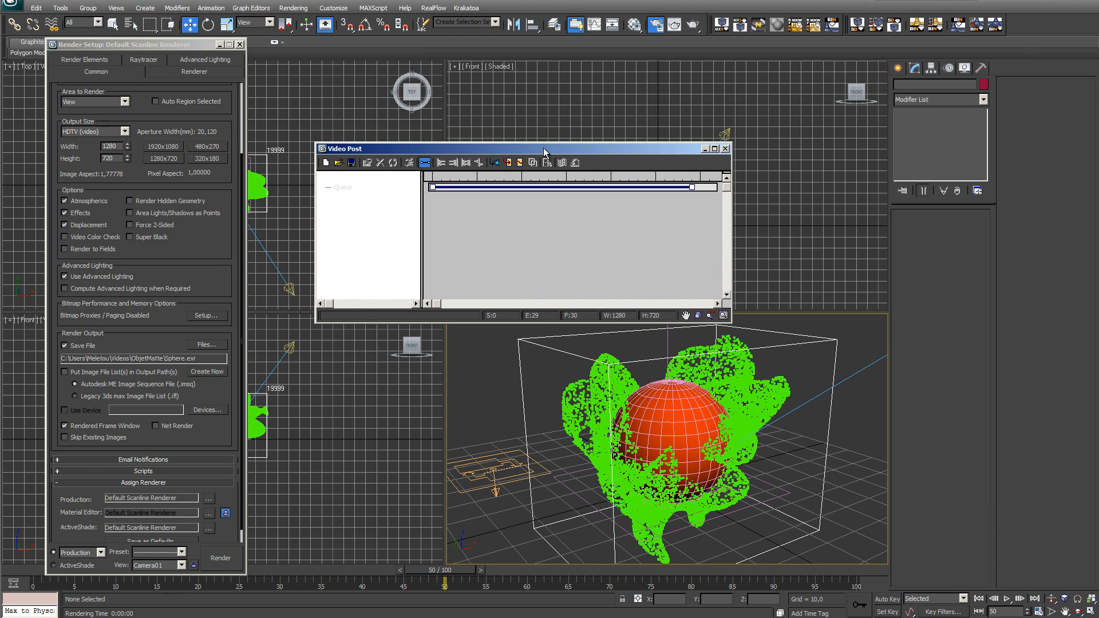
click(510, 164)
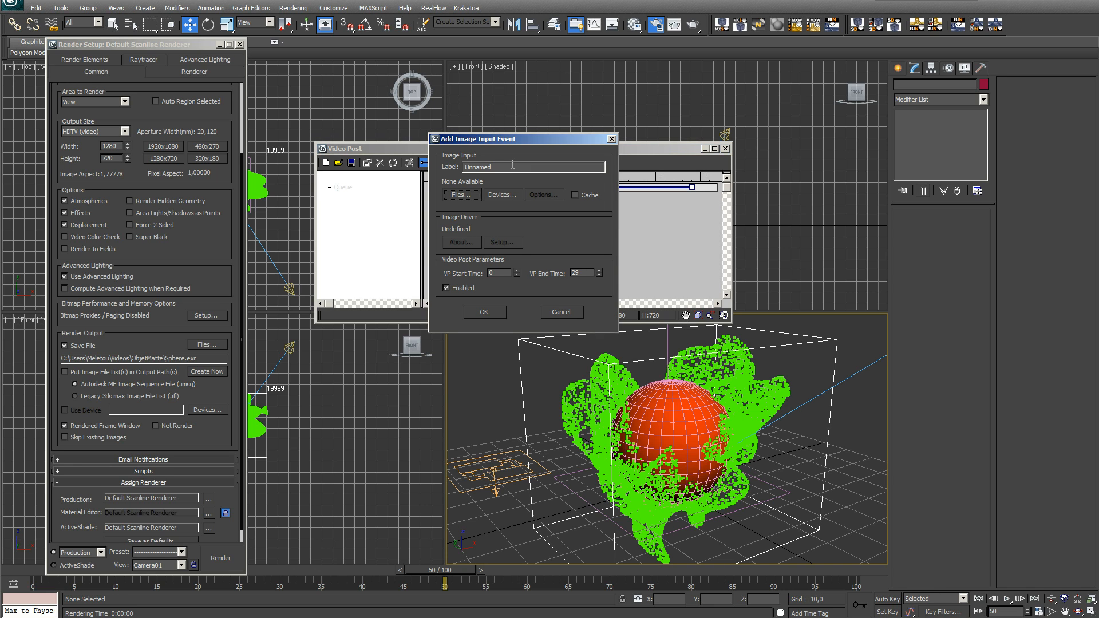
click(455, 195)
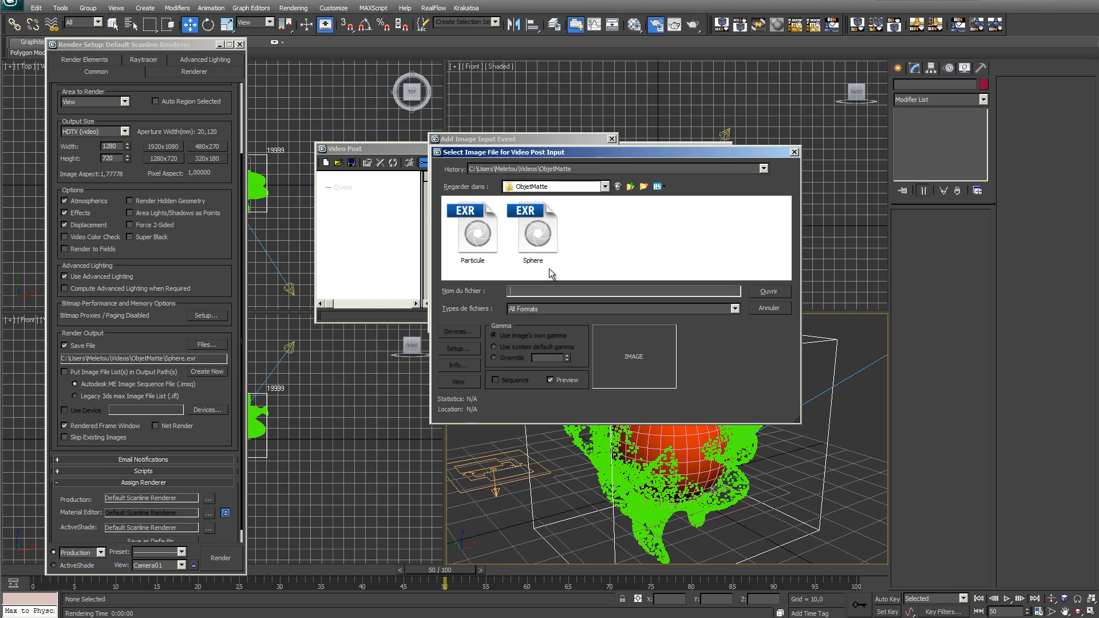
click(538, 231)
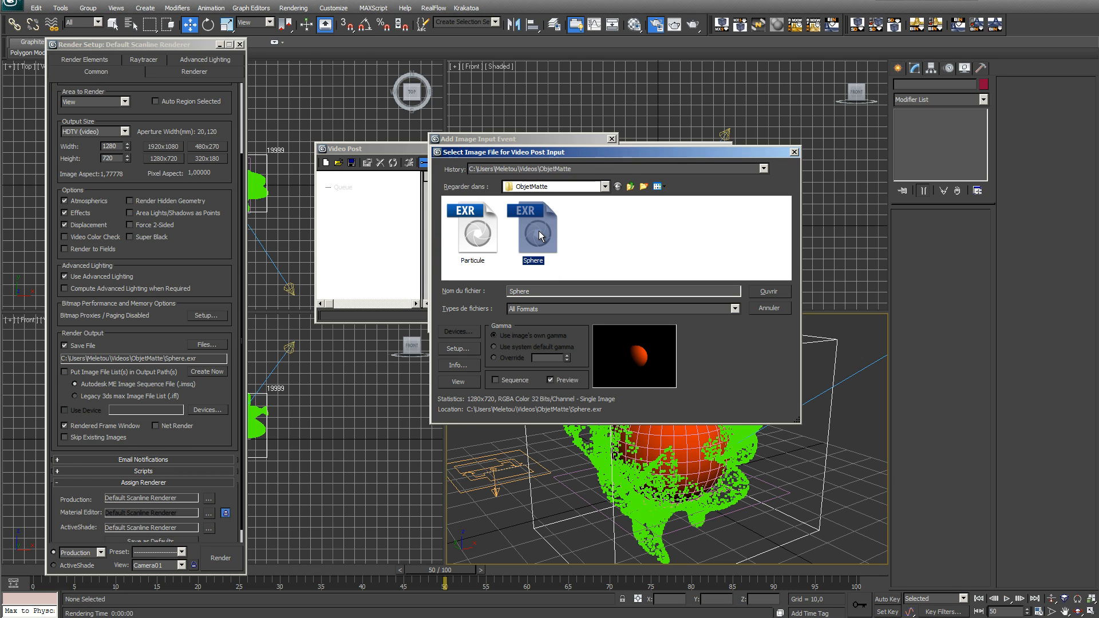
click(767, 292)
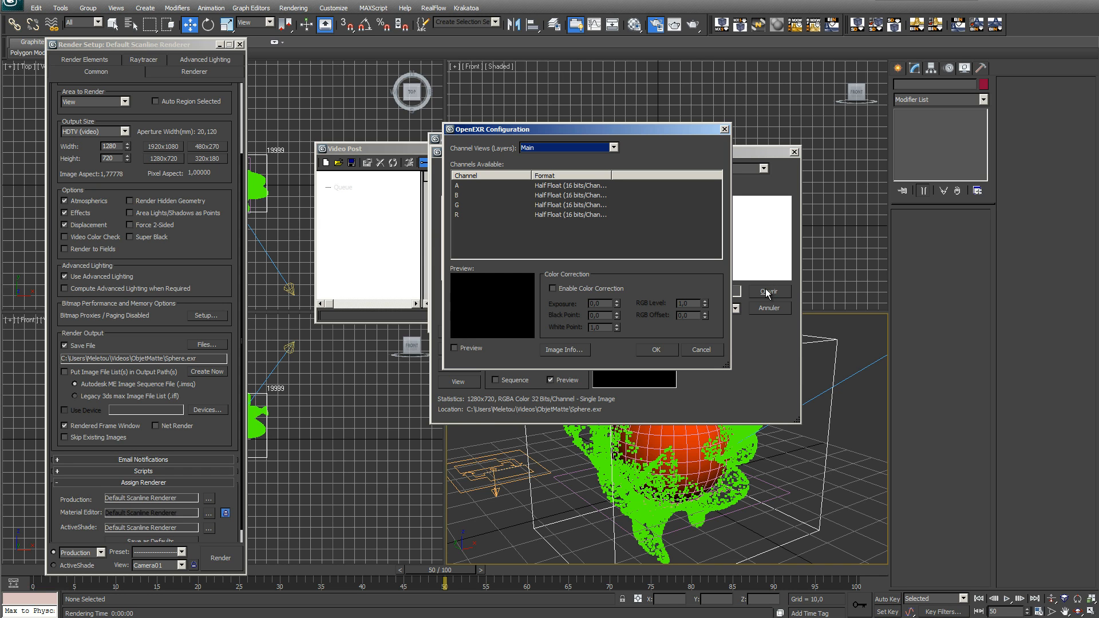
click(656, 355)
click(486, 311)
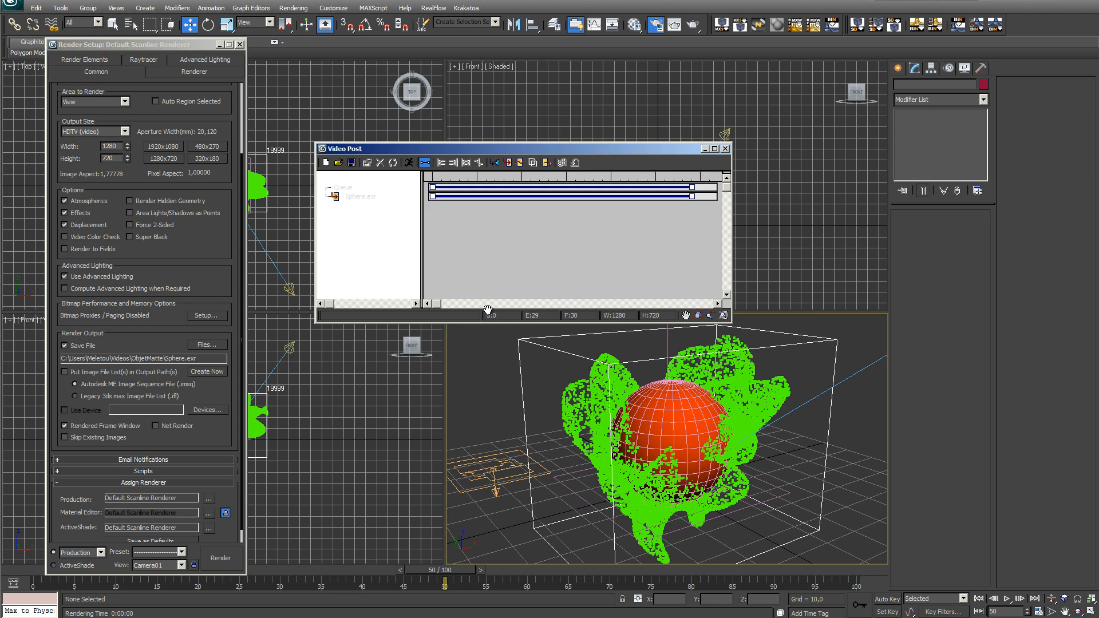
Add a second image input event for Particule.exr to the Video Post queue
click(507, 163)
click(467, 193)
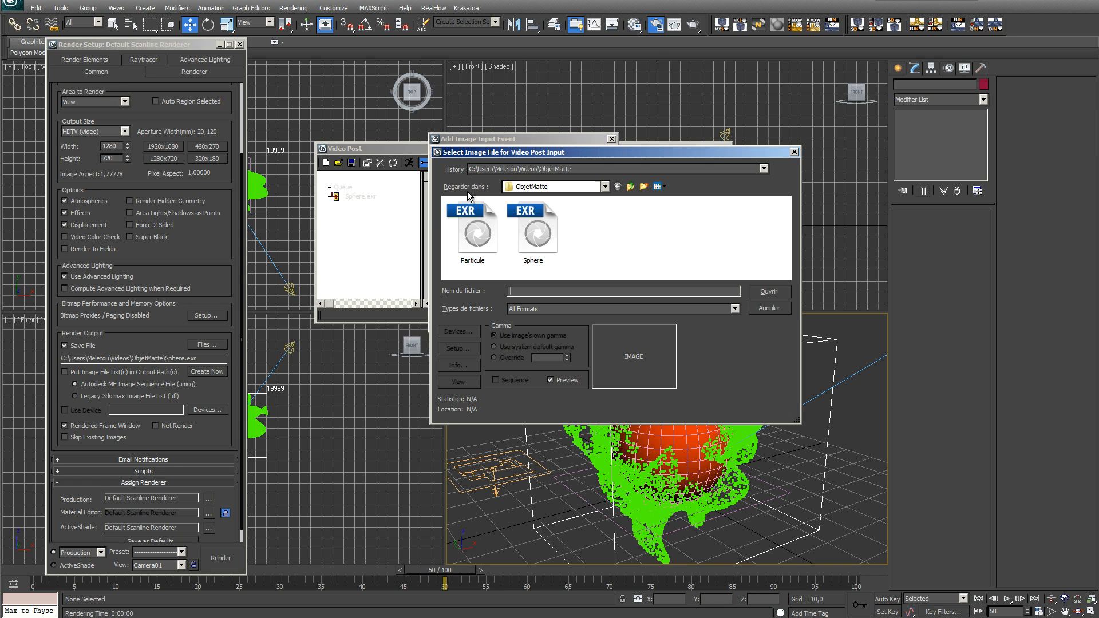
click(471, 225)
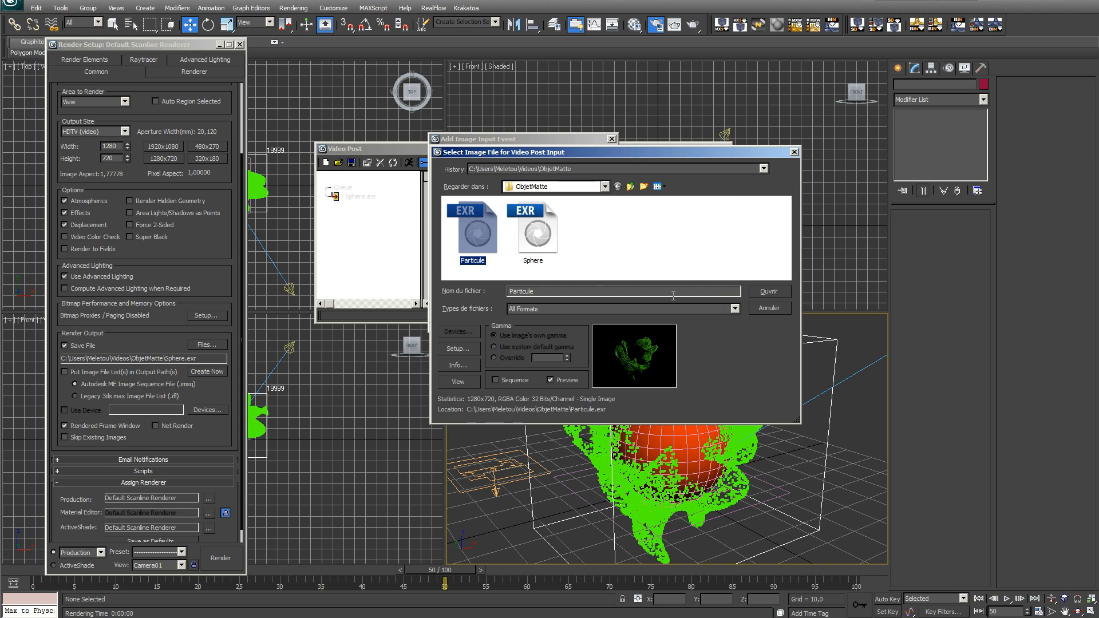
click(768, 291)
click(656, 350)
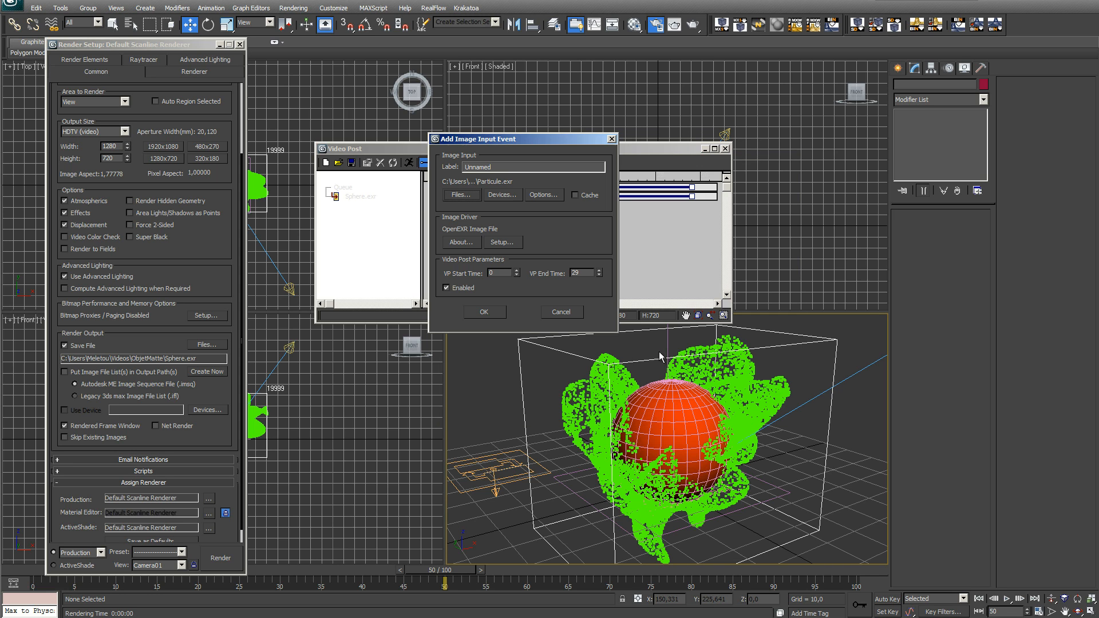
click(484, 312)
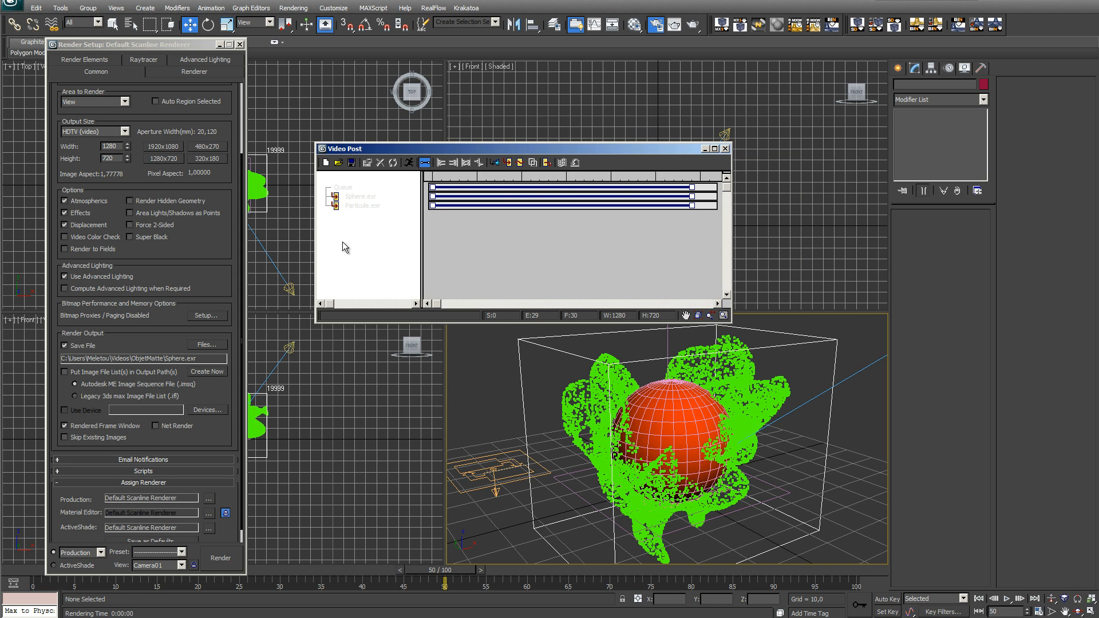
Combine the Sphere.exr and Particule.exr events with an Alpha Compositor image layer event and deselect them
click(344, 191)
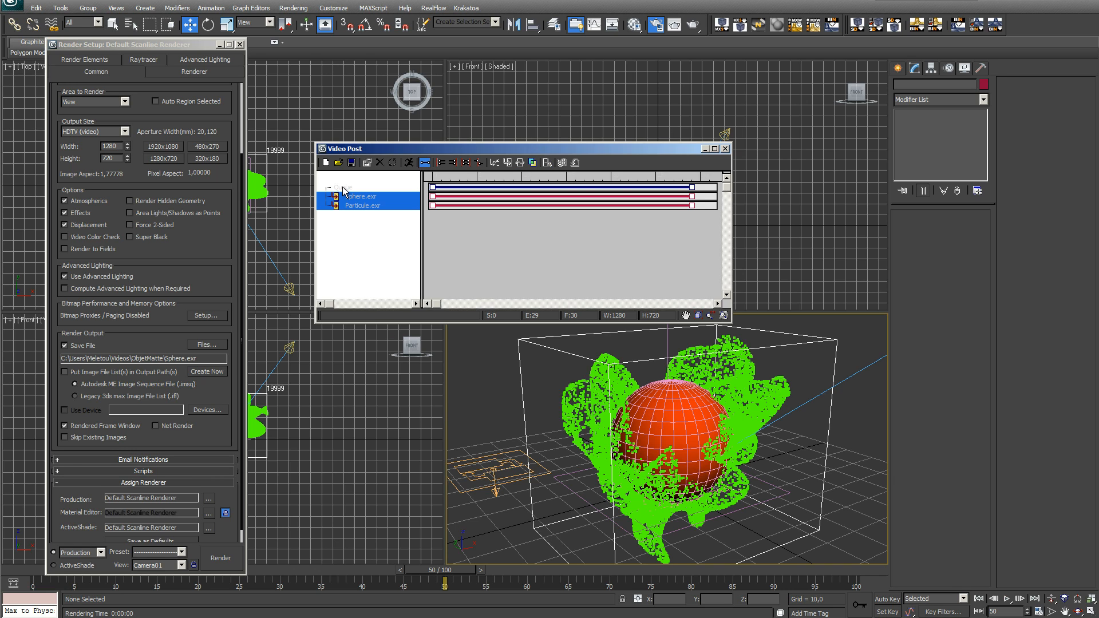
click(532, 163)
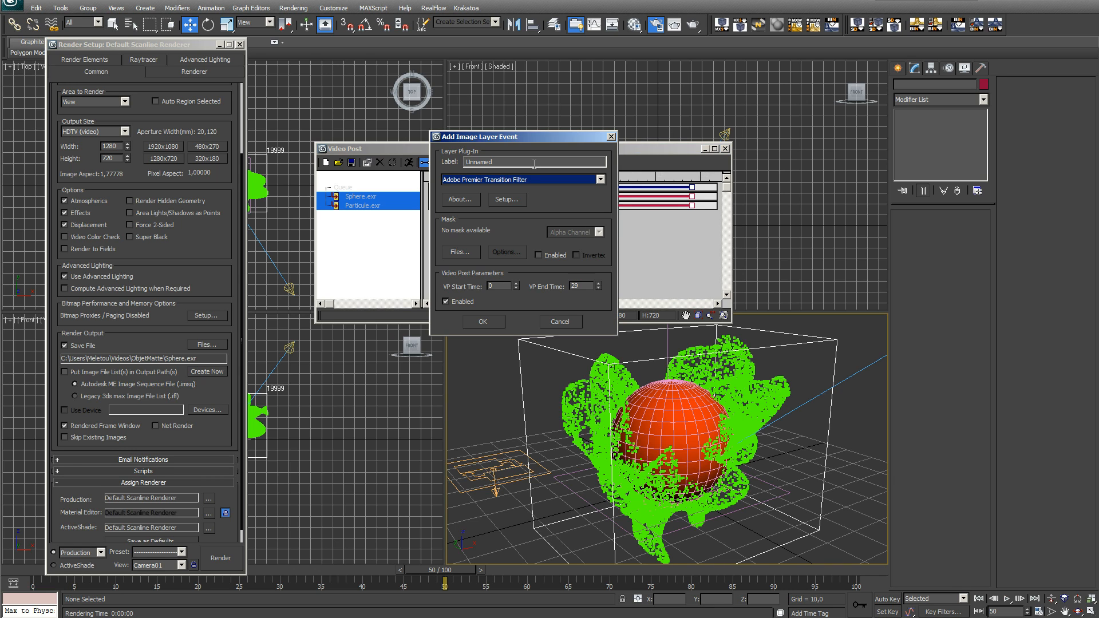
click(600, 179)
click(470, 199)
click(489, 324)
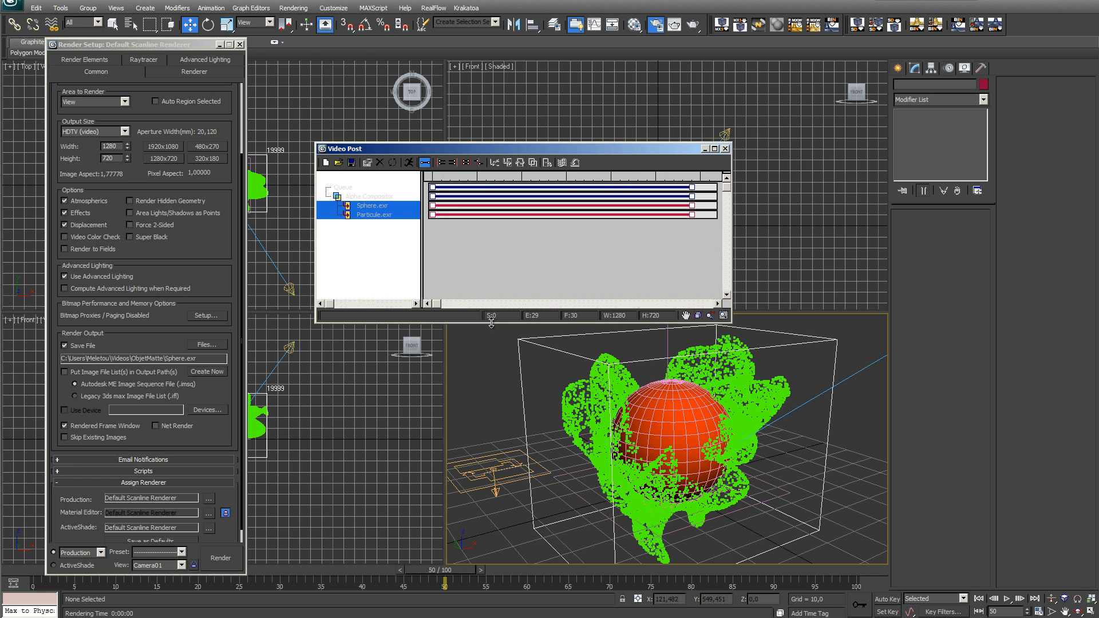
click(364, 271)
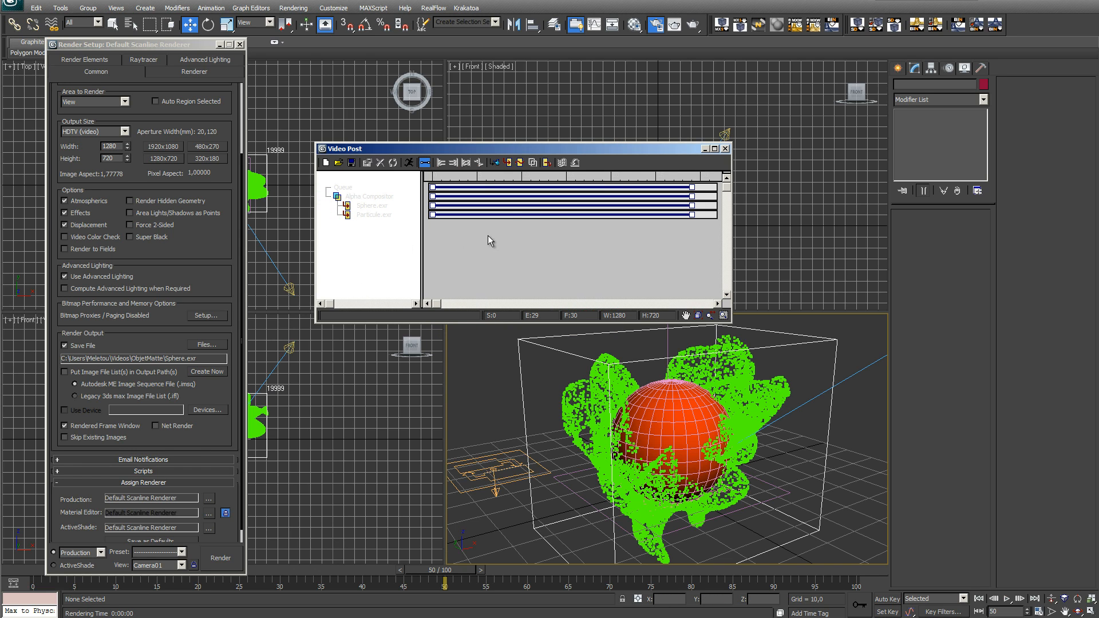
Add an OpenEXR image output event for Composition.exr and execute the Video Post queue as a single 1280x720 frame
click(532, 163)
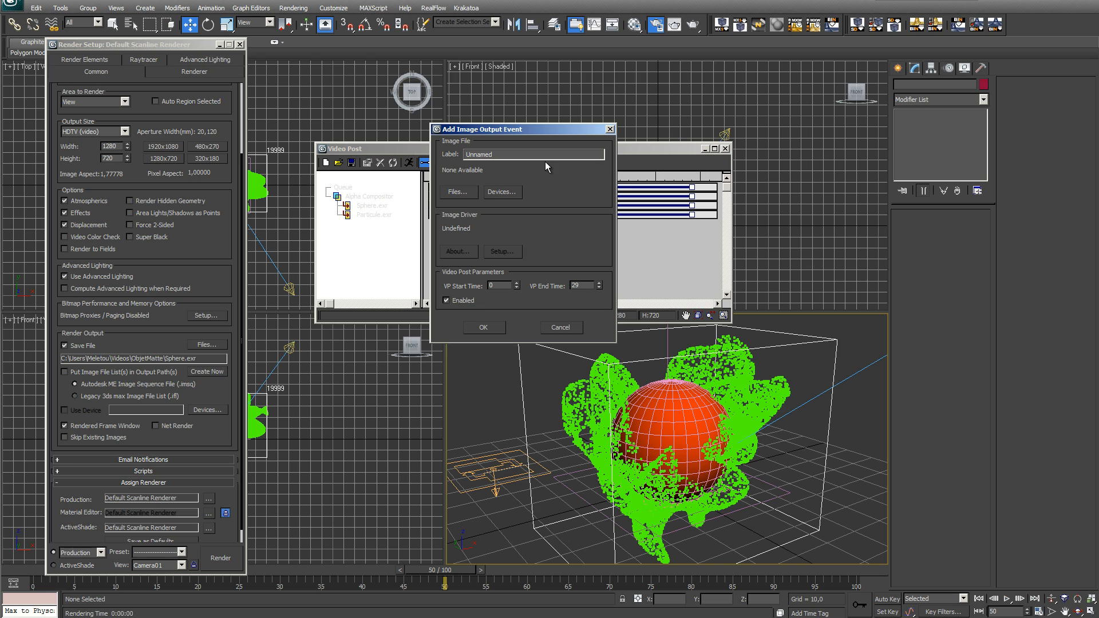
click(462, 192)
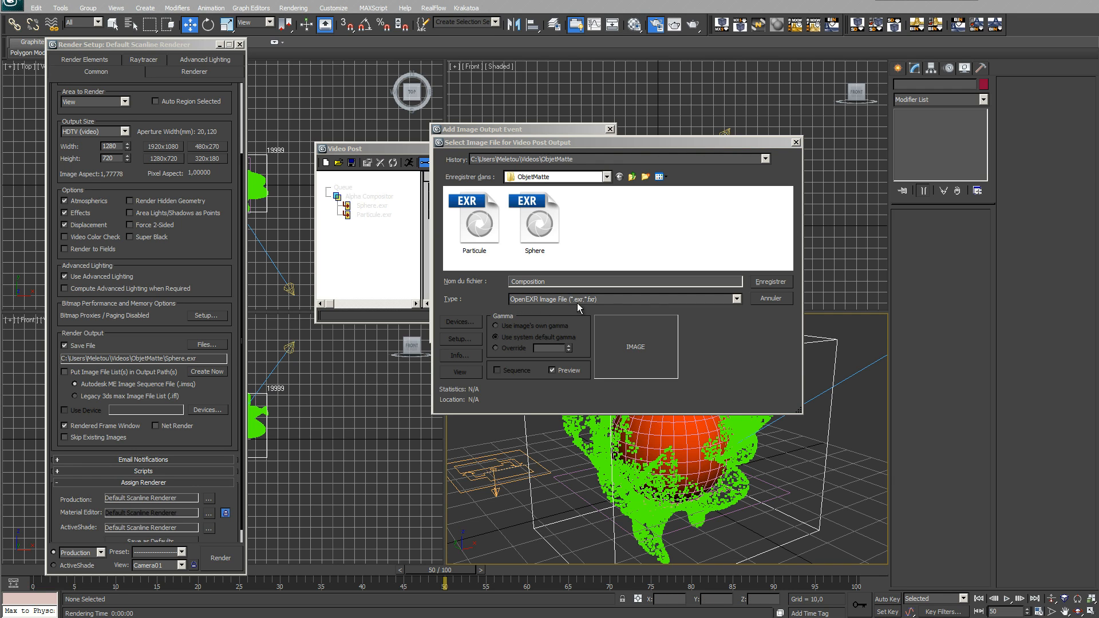
click(778, 283)
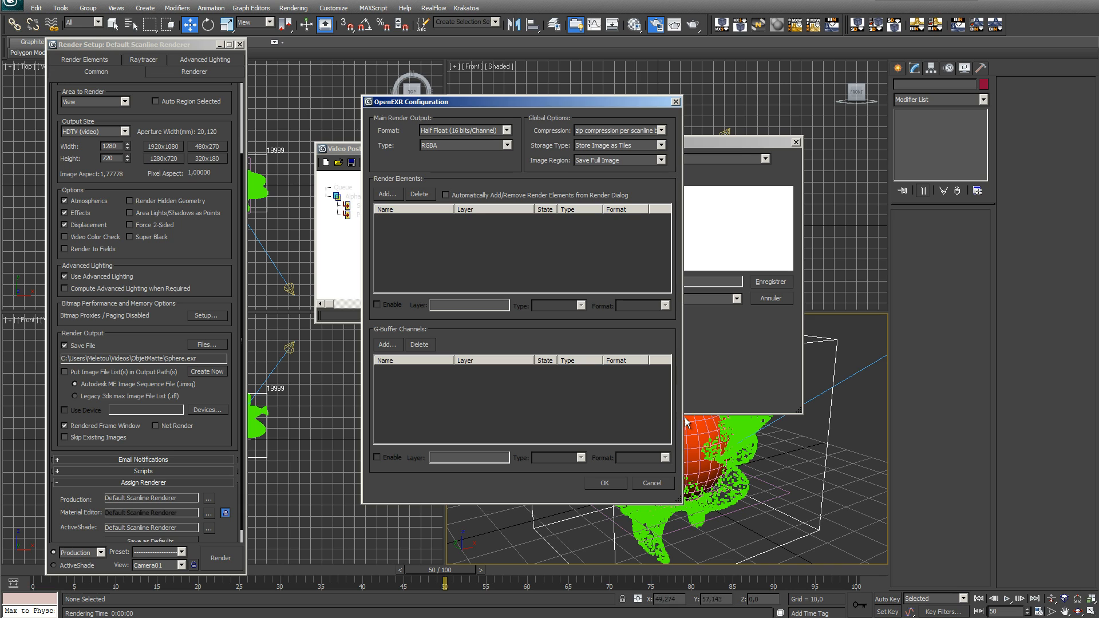
click(599, 484)
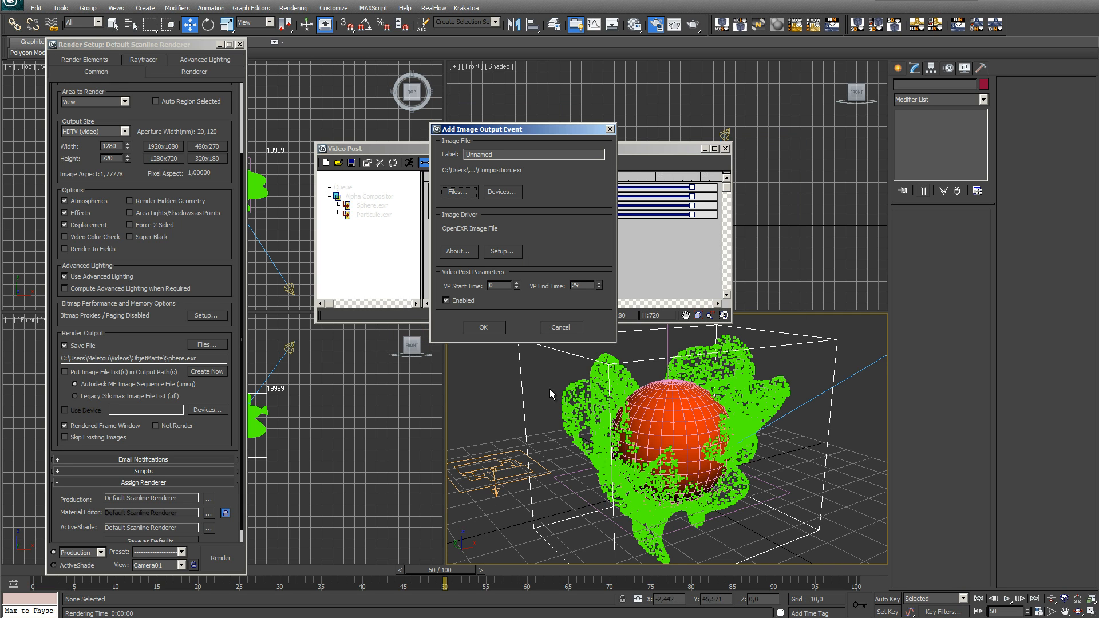
click(485, 325)
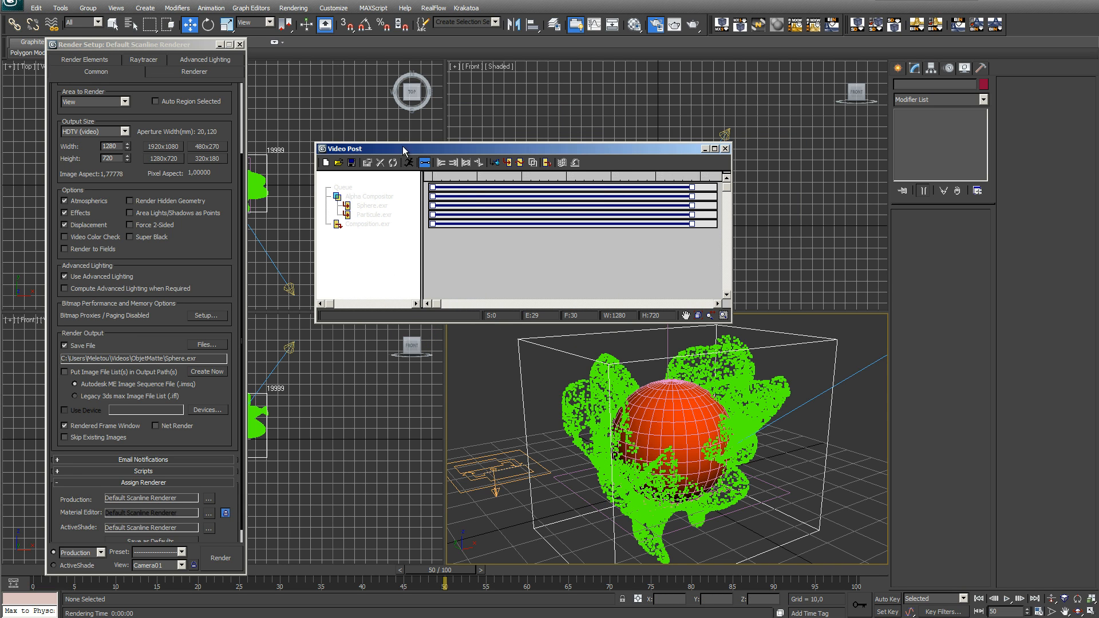
click(409, 163)
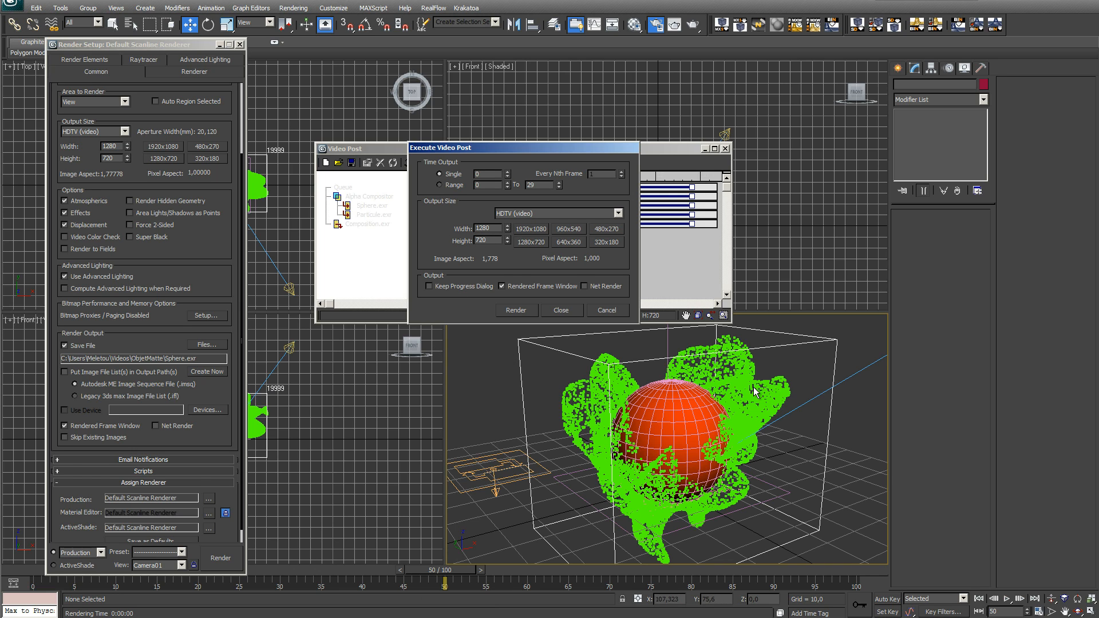
click(525, 311)
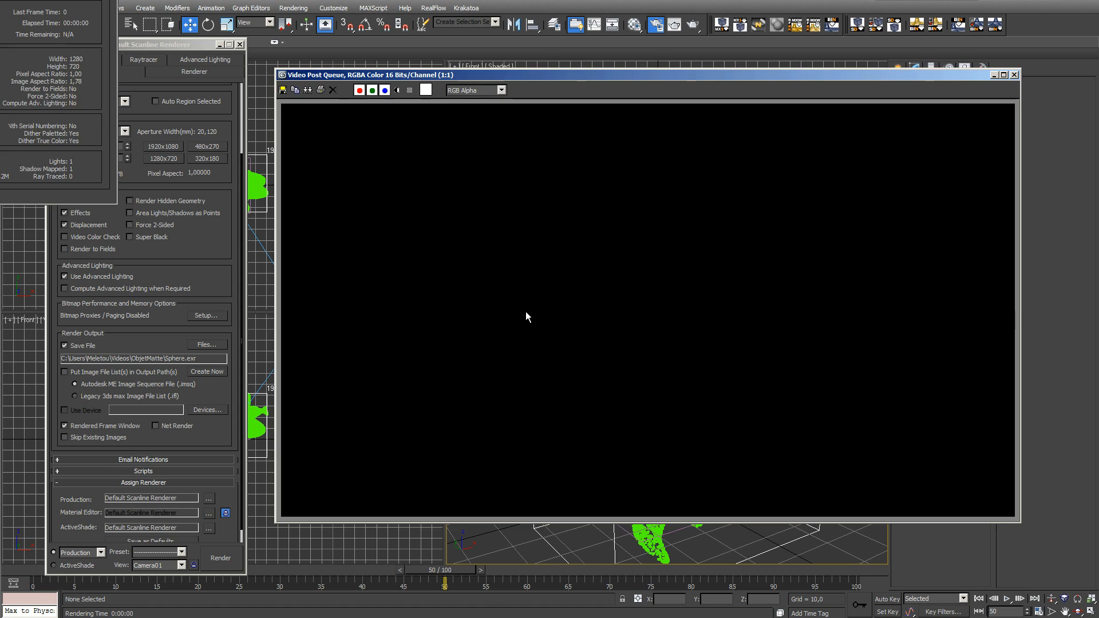